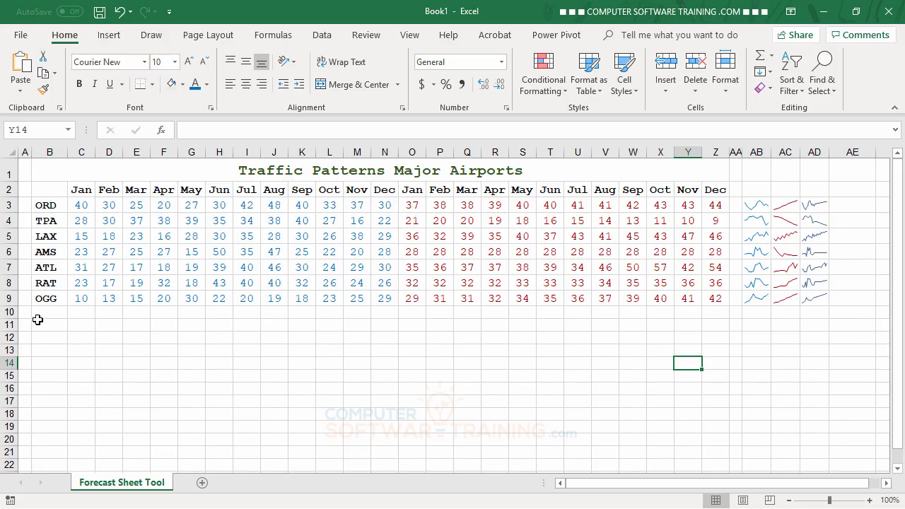
Step: Select cell O3 to show ORD's January FORECAST.ETS formula in the formula bar
left_click(409, 210)
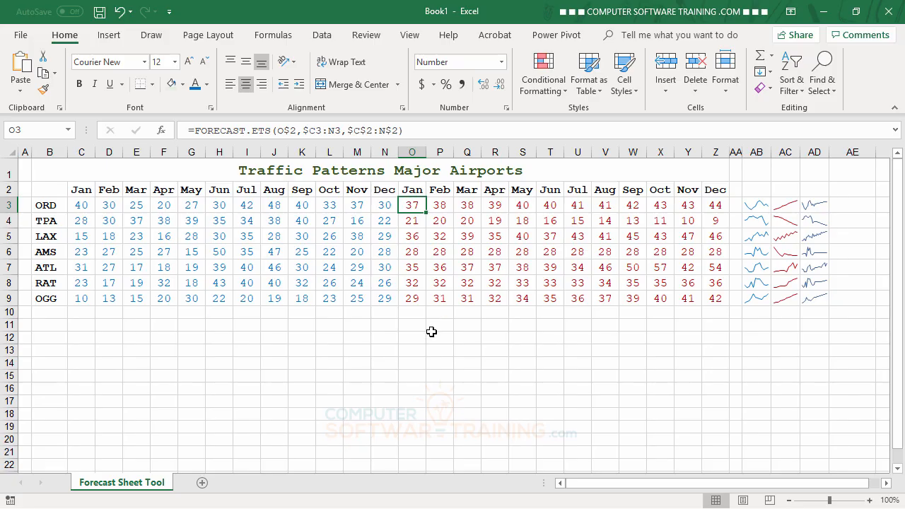
Step: Switch the ribbon to the Data tab for its forecasting commands
left_click(325, 37)
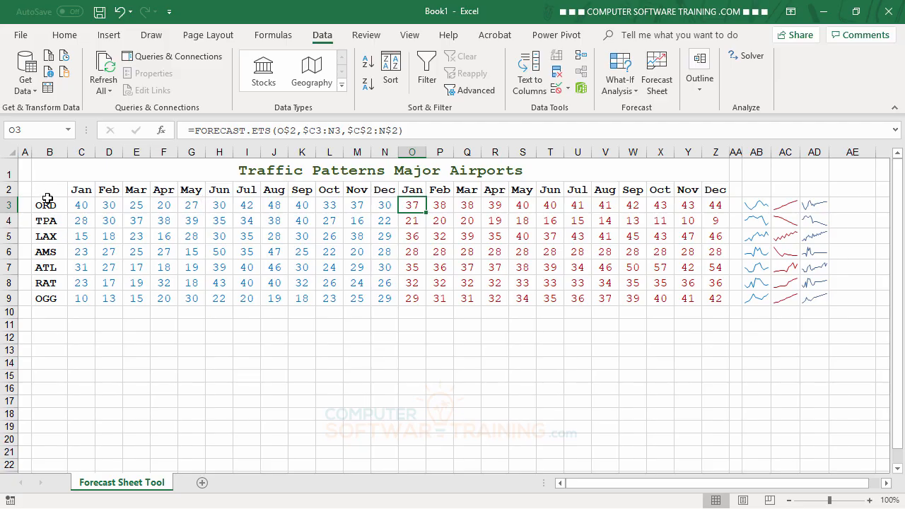
Step: Select B2:N3, covering the Jan–Dec month headers and ORD's historical values
left_click_drag(48, 191, 382, 207)
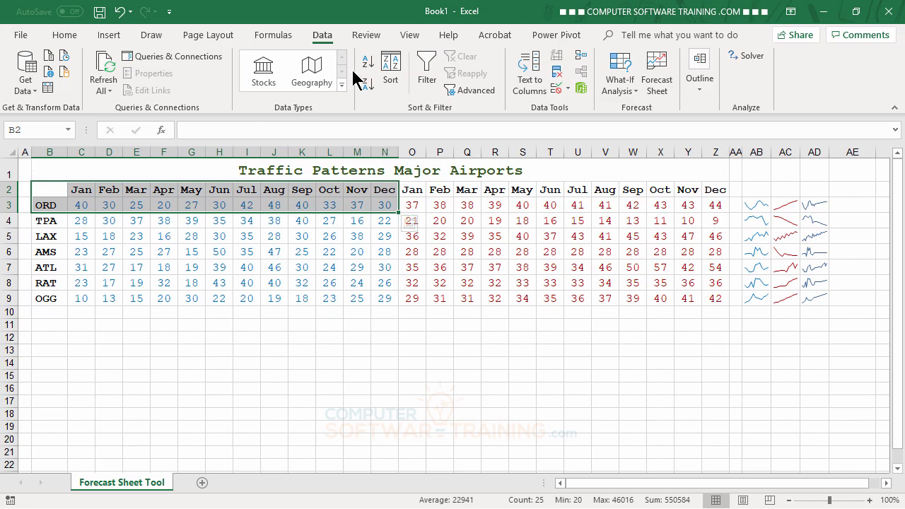
Step: Launch Forecast Sheet and reposition the Create Forecast Worksheet dialog to reveal the data
left_click(665, 79)
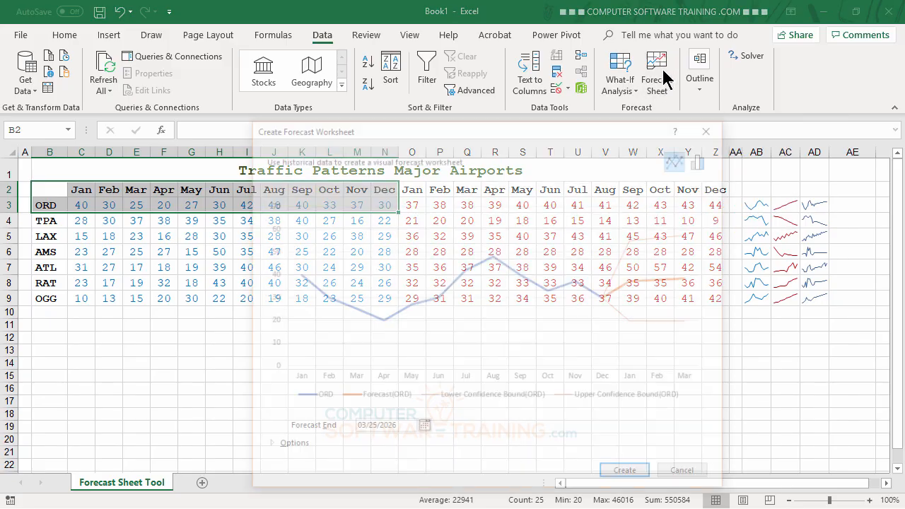
left_click_drag(598, 135, 730, 50)
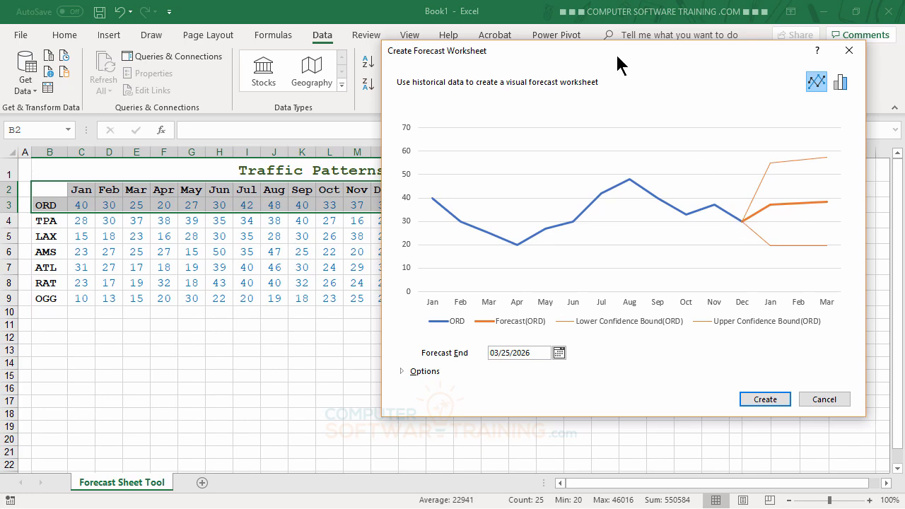
left_click_drag(620, 52, 459, 308)
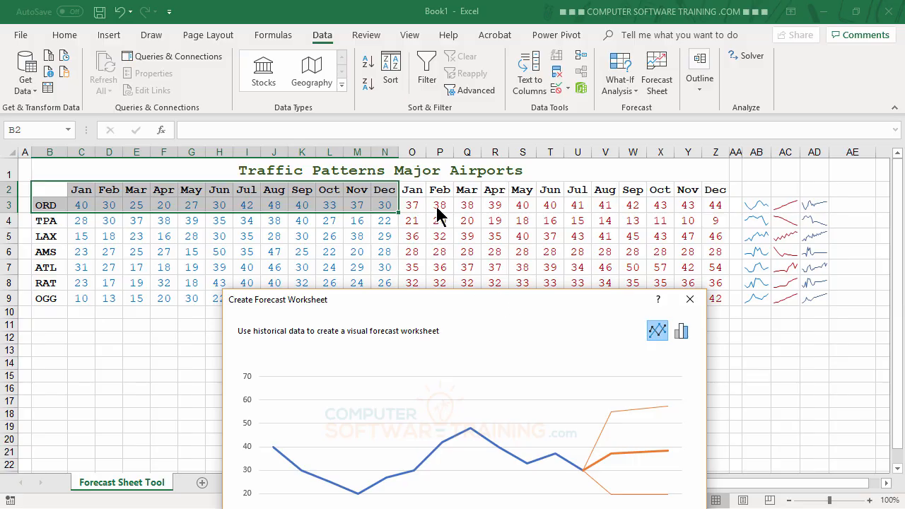
left_click_drag(540, 300, 590, 139)
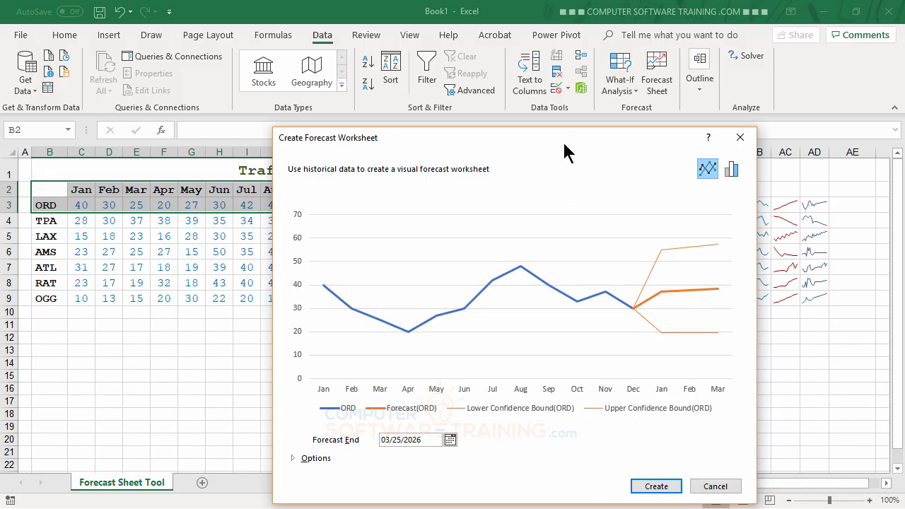
left_click_drag(563, 125, 561, 40)
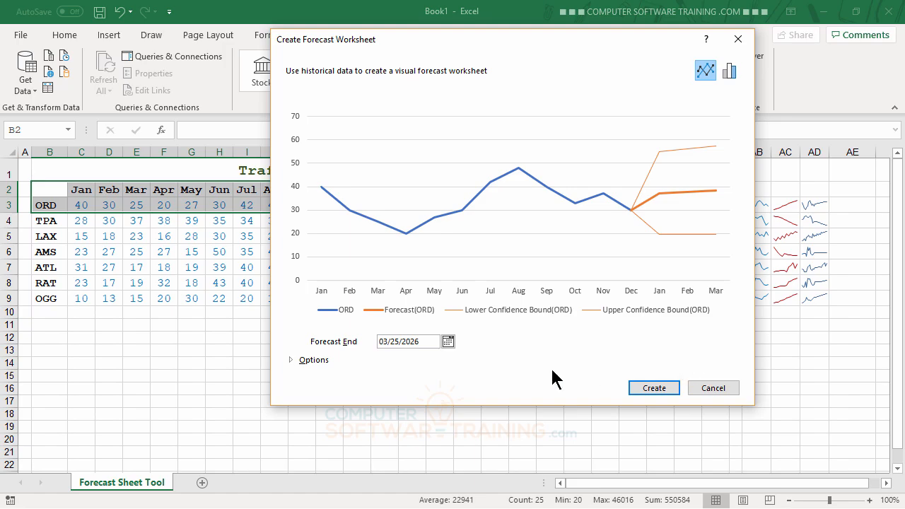
Step: Set the Forecast End date to 12/31/2026 using the calendar picker
left_click(448, 342)
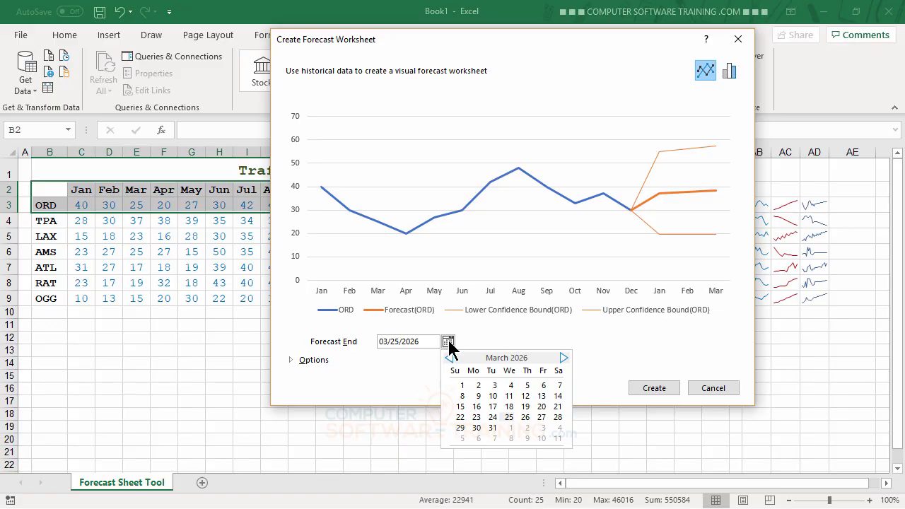
left_click(564, 359)
left_click(563, 359)
left_click(564, 359)
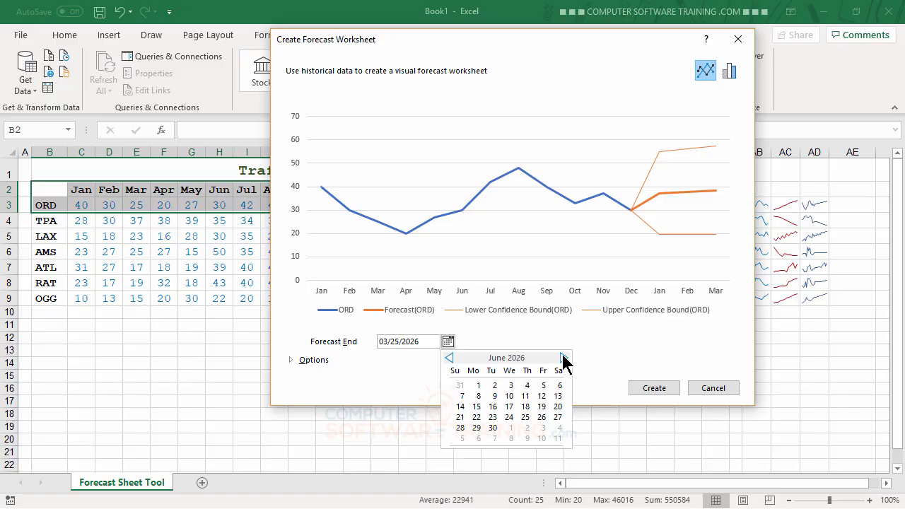
left_click(564, 358)
left_click(563, 358)
left_click(564, 358)
left_click(564, 359)
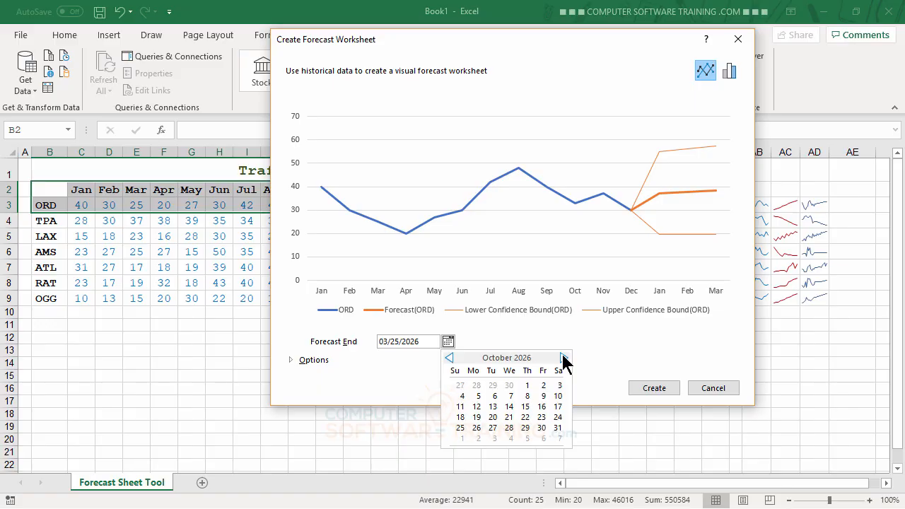
left_click(563, 359)
left_click(564, 358)
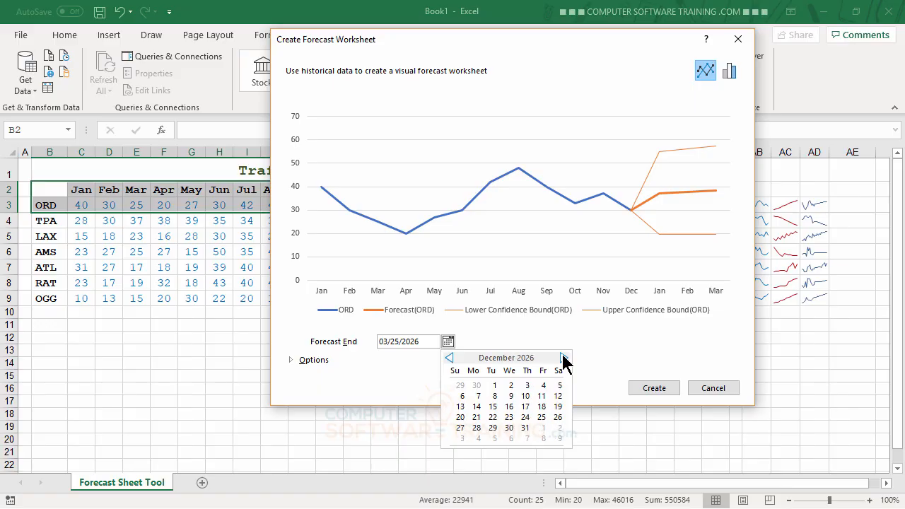
left_click(563, 358)
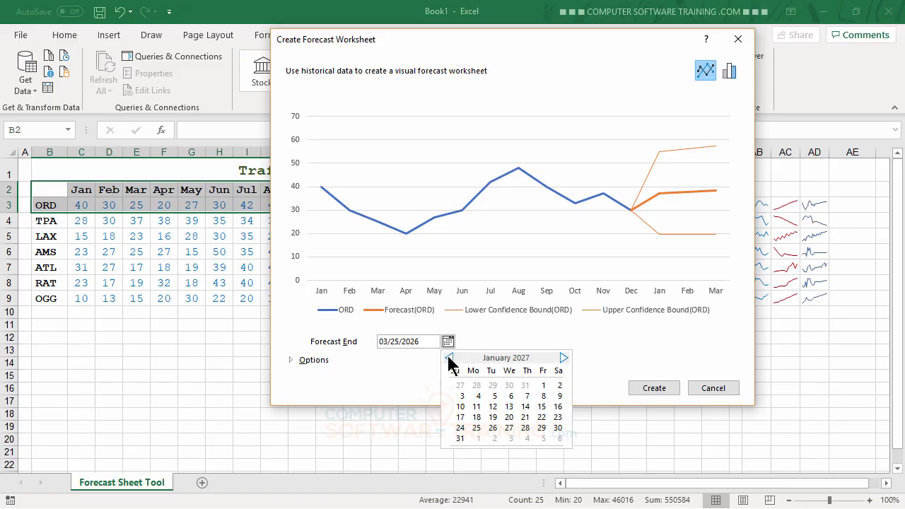
left_click(449, 359)
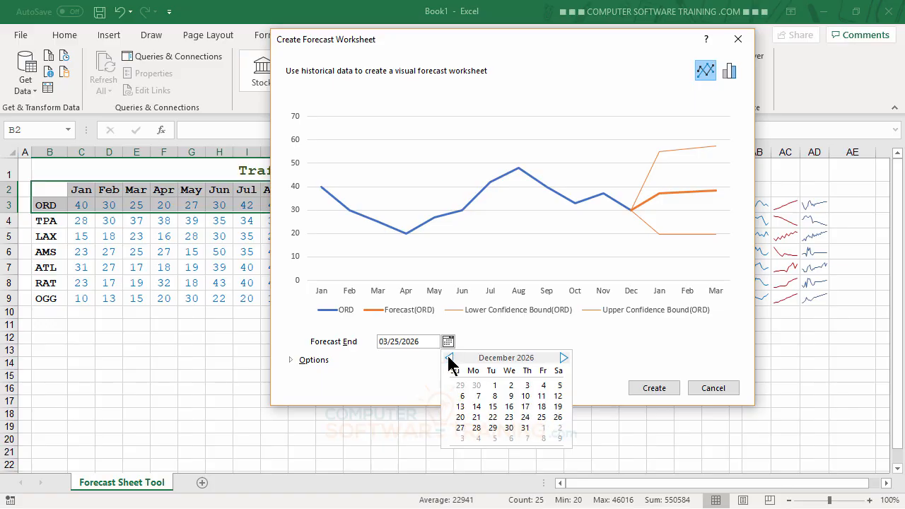
left_click(526, 428)
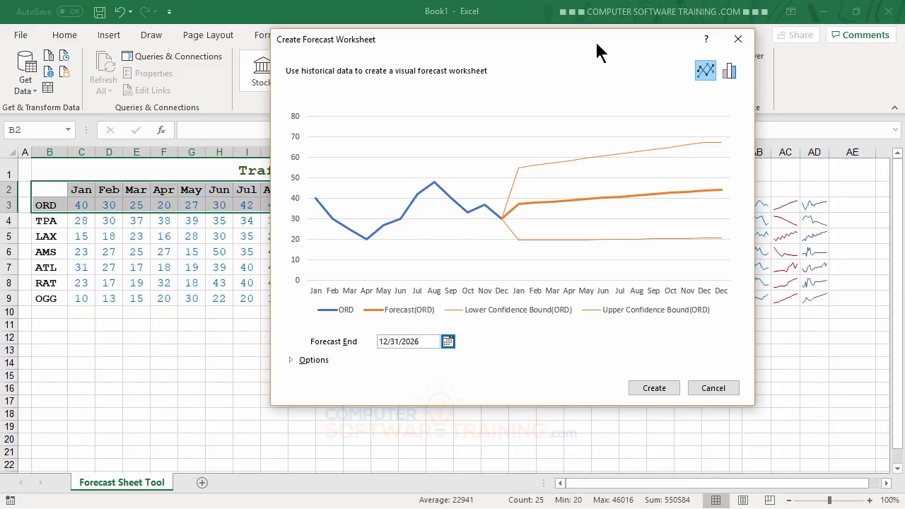
Step: Shift the dialog left and create Sheet2 with the ORD forecast table and line chart
left_click_drag(578, 43, 406, 74)
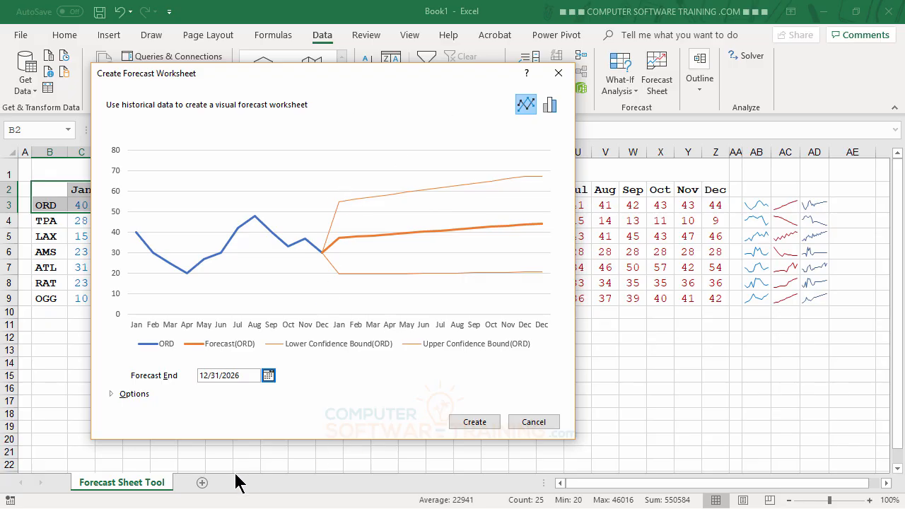
left_click(475, 423)
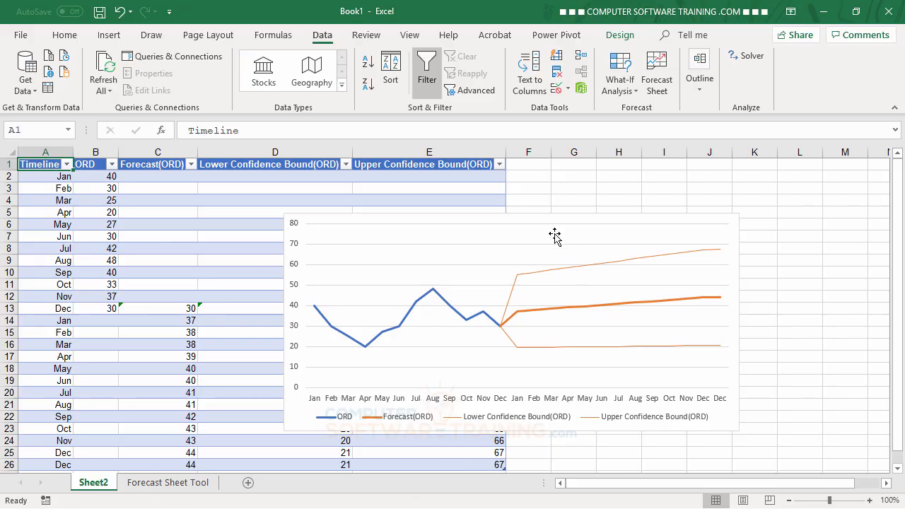
Step: Drag the forecast chart right of the table, narrow its width, then deselect it
left_click_drag(556, 219, 788, 167)
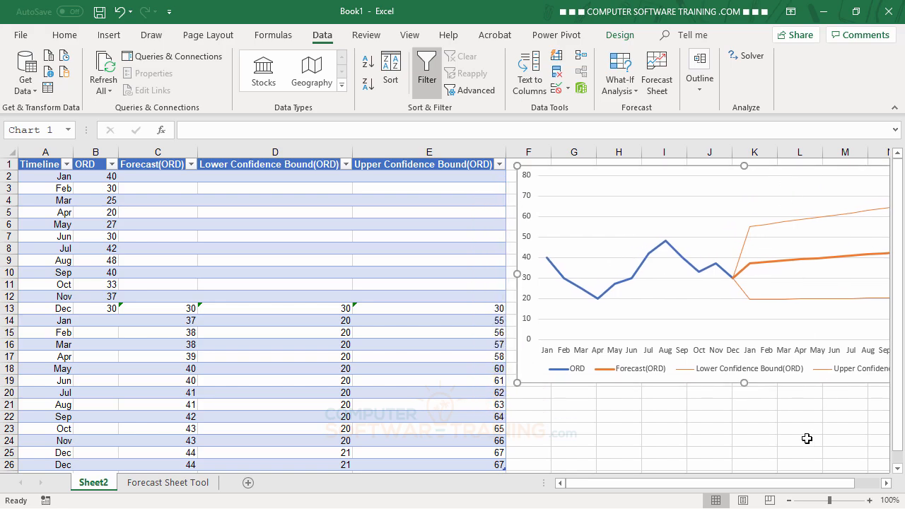
left_click_drag(751, 491, 851, 487)
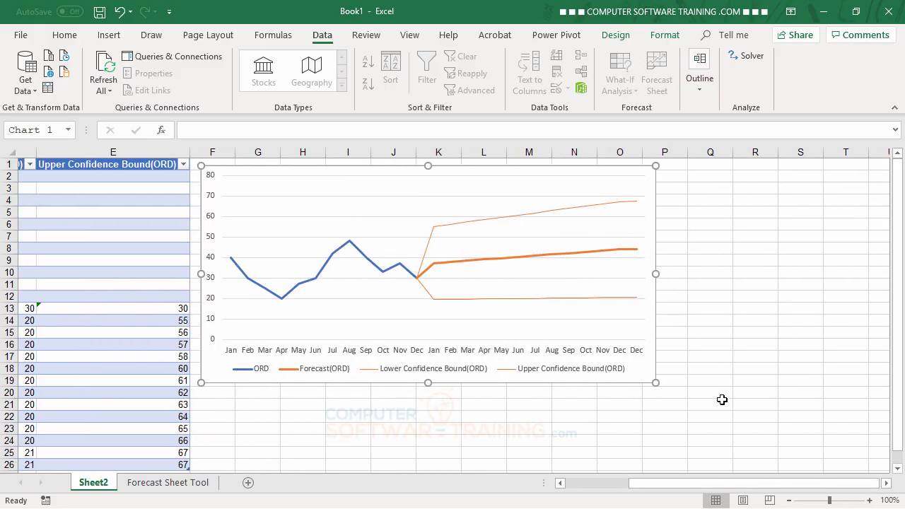
left_click_drag(636, 274, 522, 293)
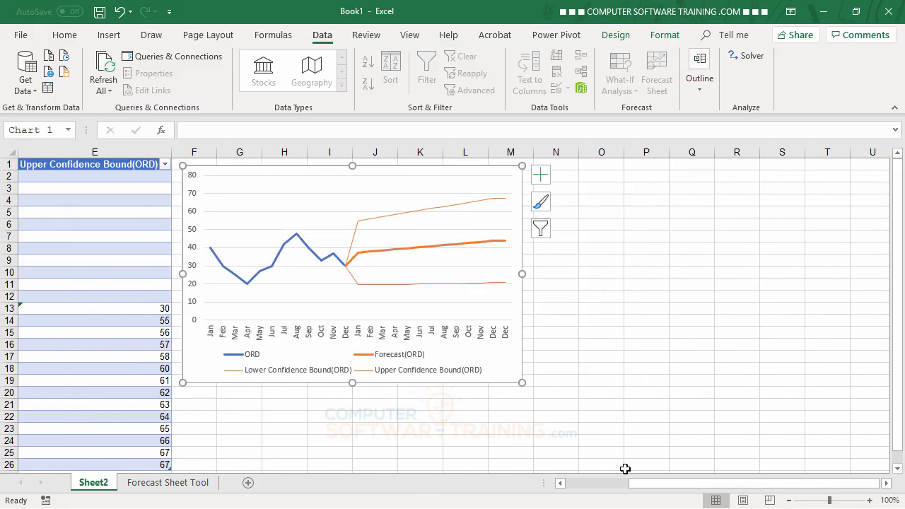
left_click_drag(657, 489, 576, 489)
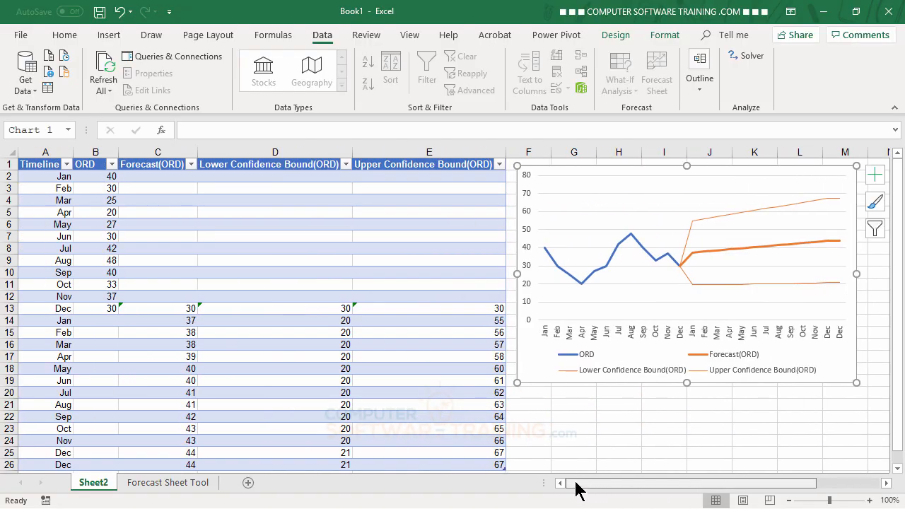
left_click(606, 416)
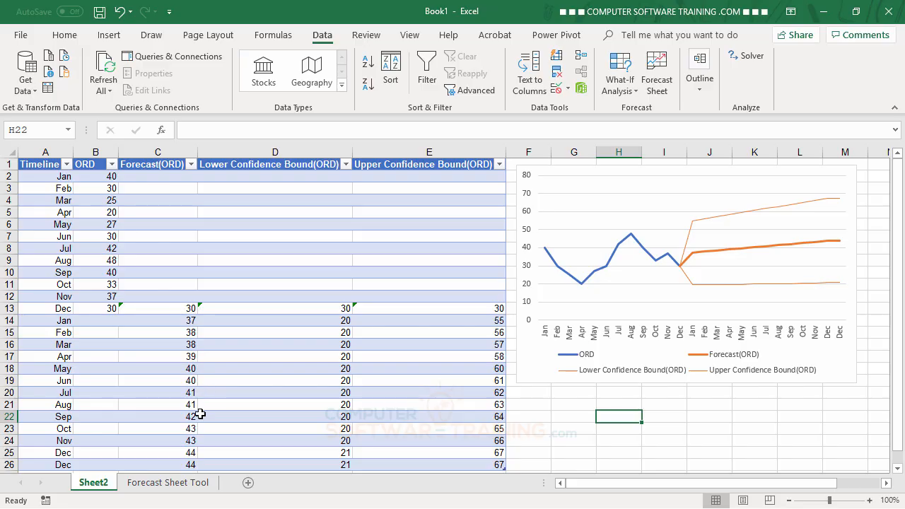
Step: Select the forecast chart on Sheet2 and copy it
left_click(172, 487)
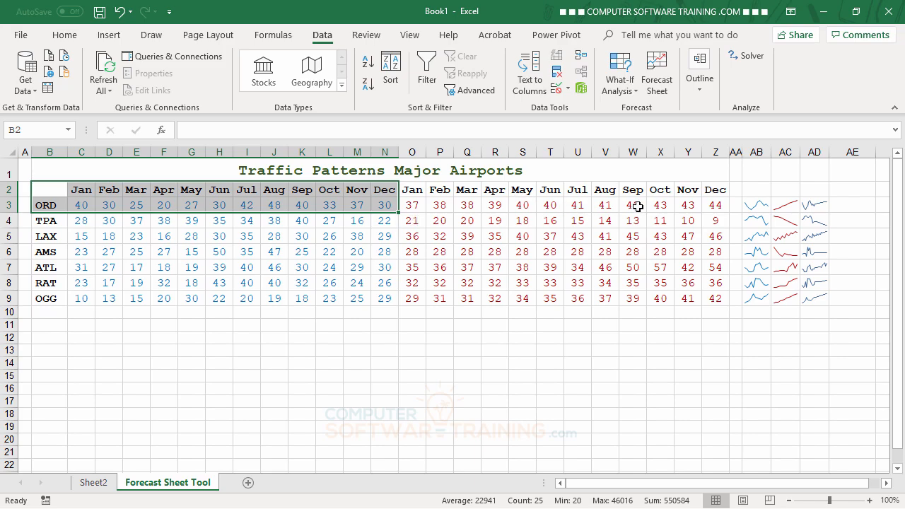
left_click(91, 487)
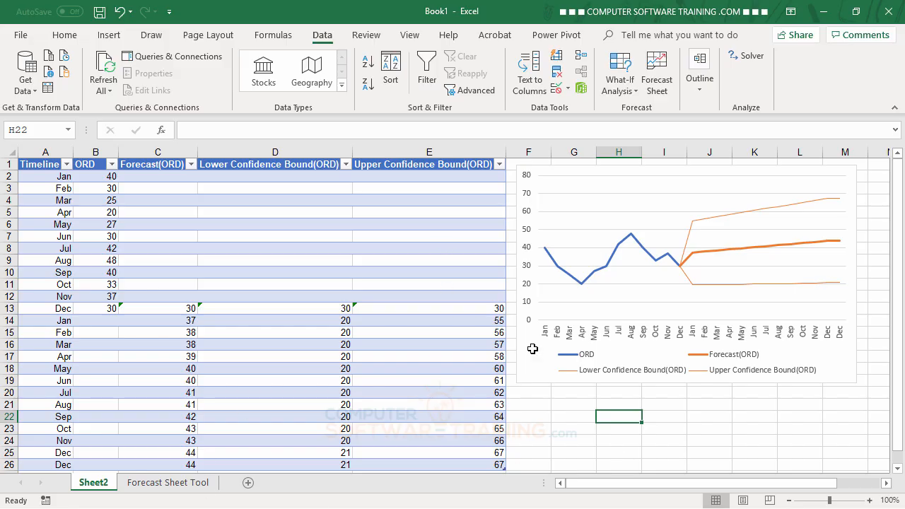
left_click(841, 170)
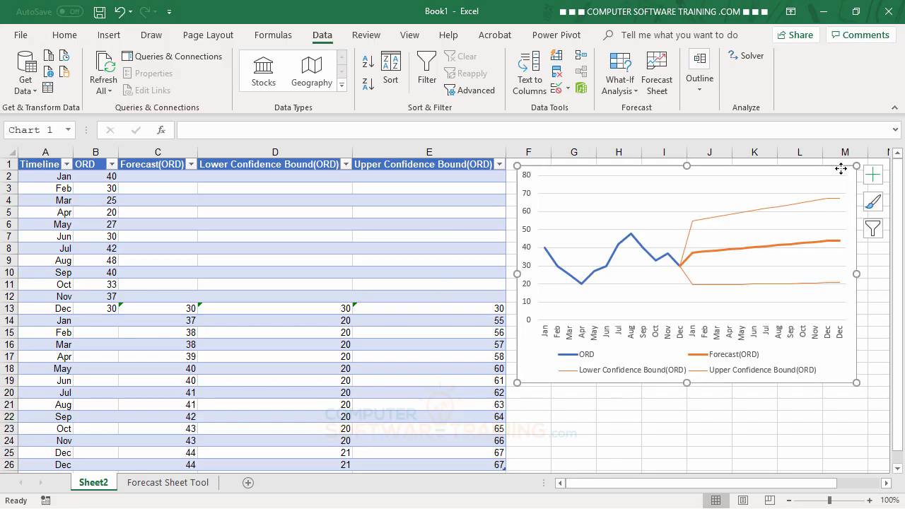
right_click(788, 166)
left_click(714, 196)
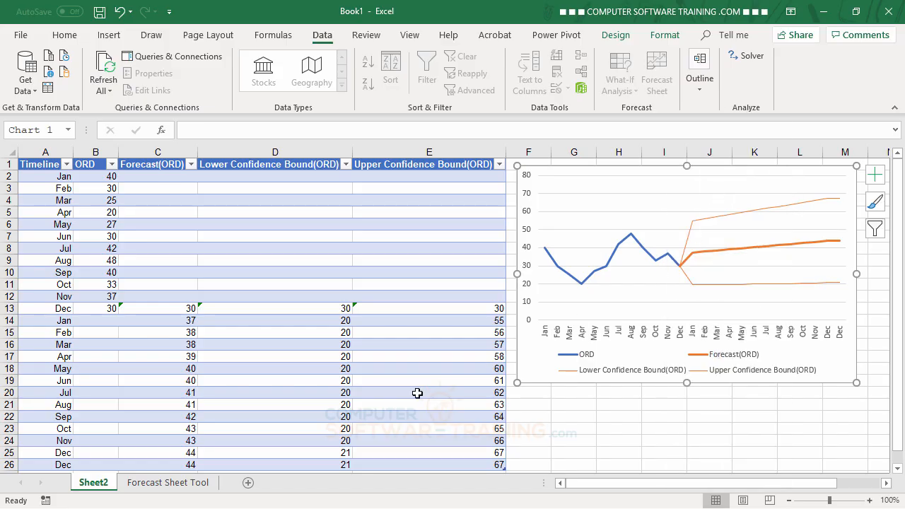
Step: Move the chart to the Forecast Sheet Tool sheet via Move Chart
right_click(785, 179)
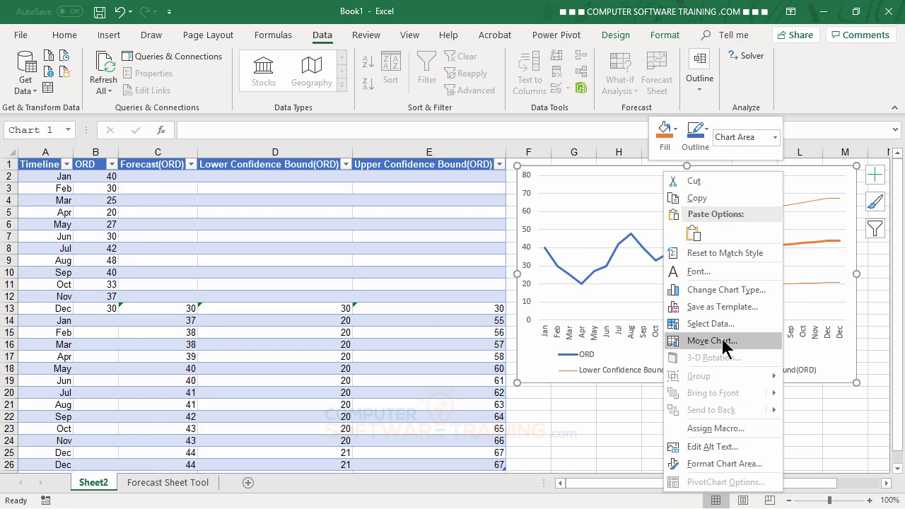
left_click(725, 343)
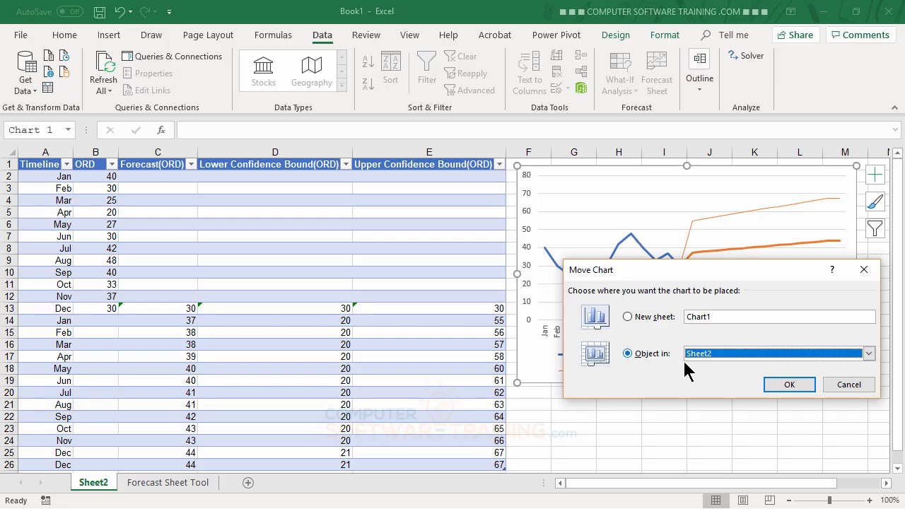
left_click(868, 354)
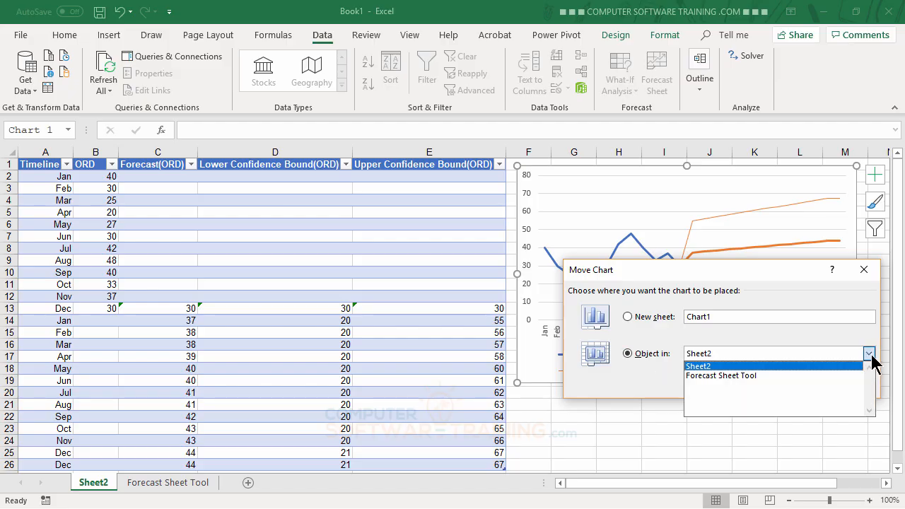
left_click(735, 377)
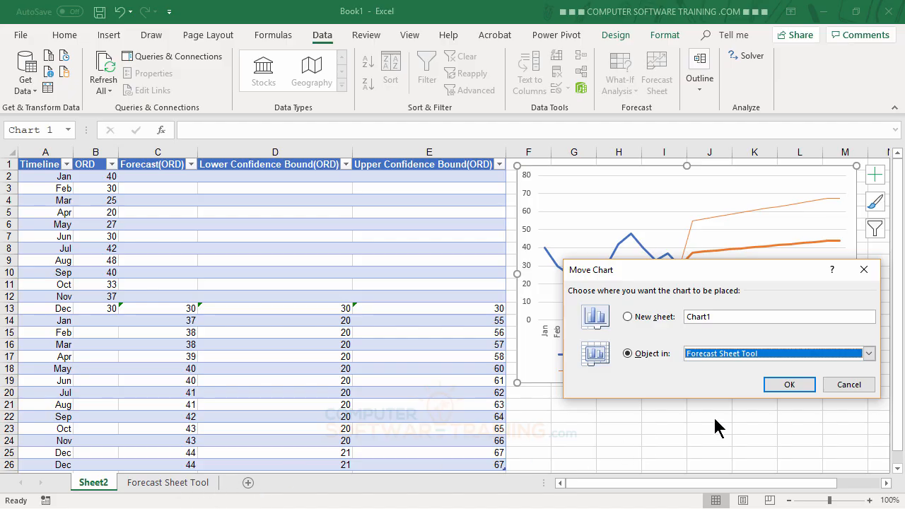
left_click(792, 384)
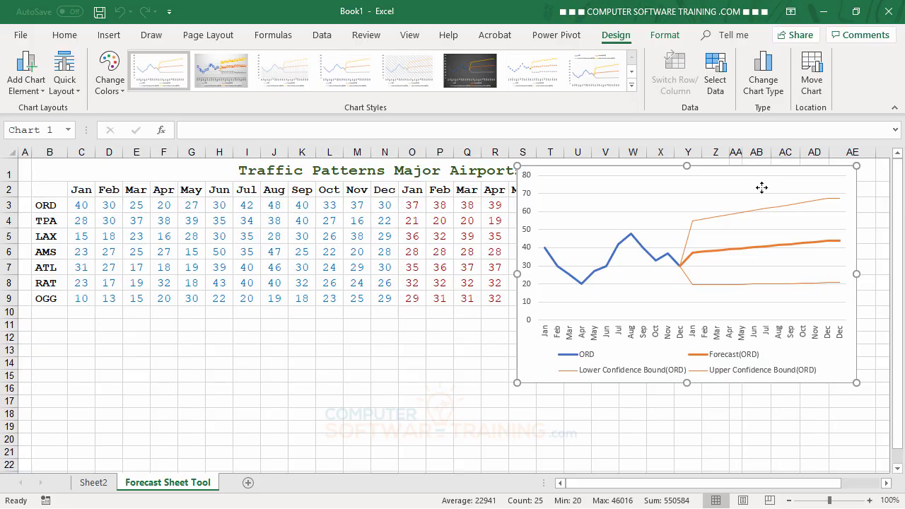
Step: Delete the forecast chart from the Forecast Sheet Tool sheet
left_click_drag(759, 186, 293, 318)
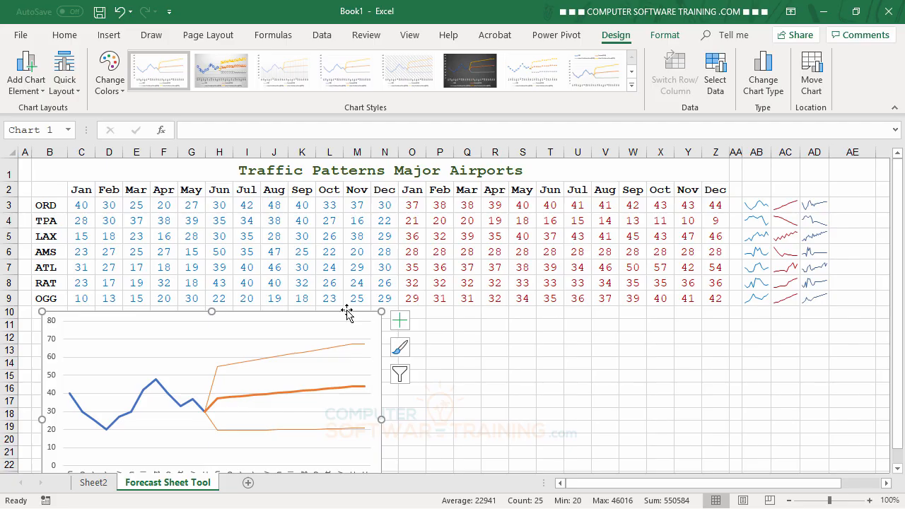
key("Delete")
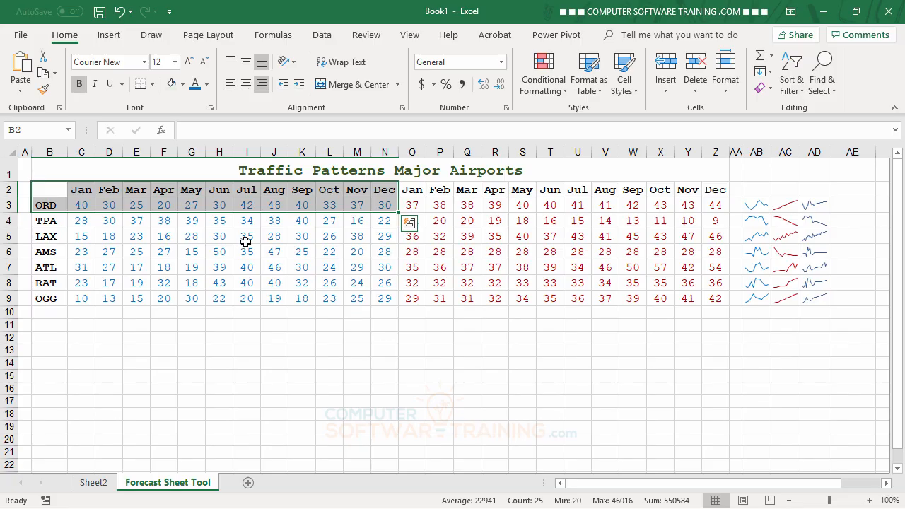
left_click(283, 345)
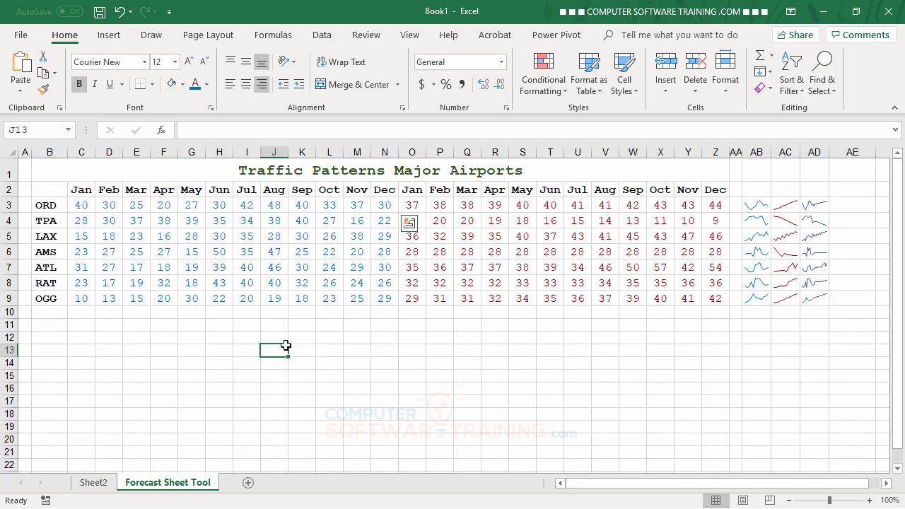
Step: Delete Sheet2 and begin typing 'Total' in cell B10
left_click(103, 487)
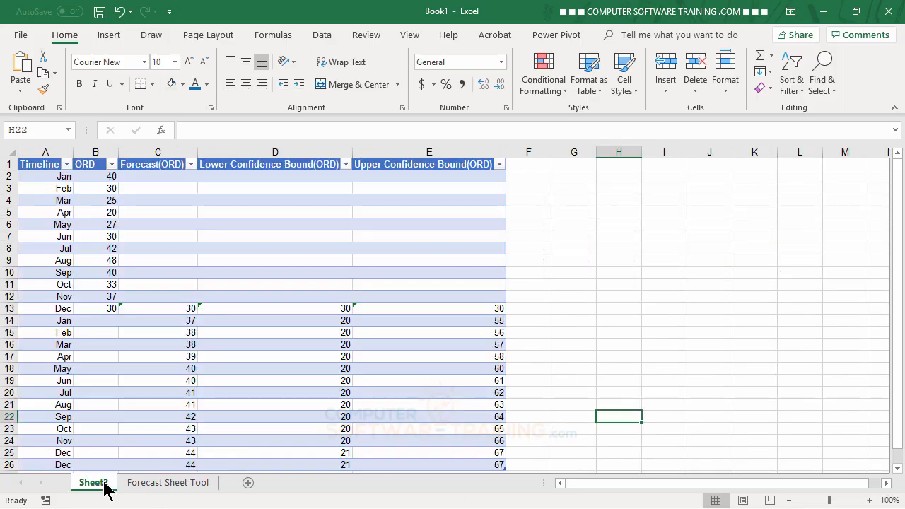
right_click(103, 485)
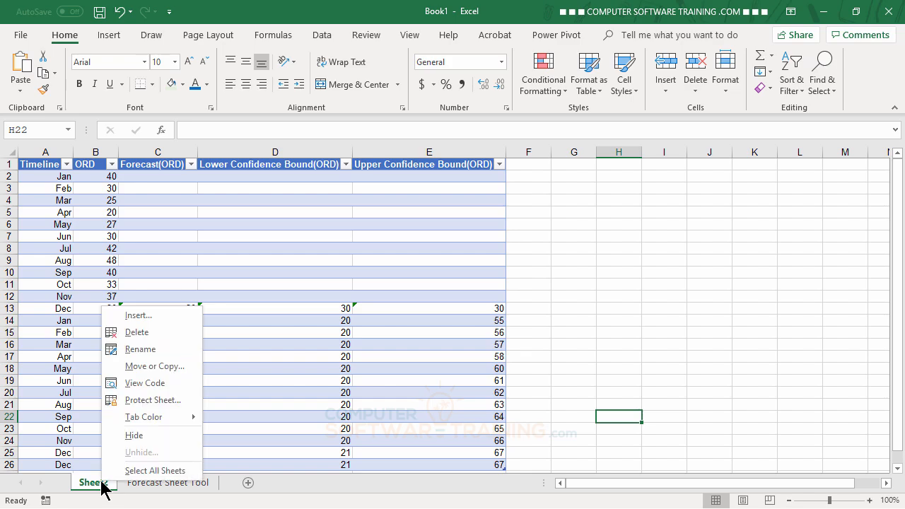
left_click(134, 334)
left_click(435, 301)
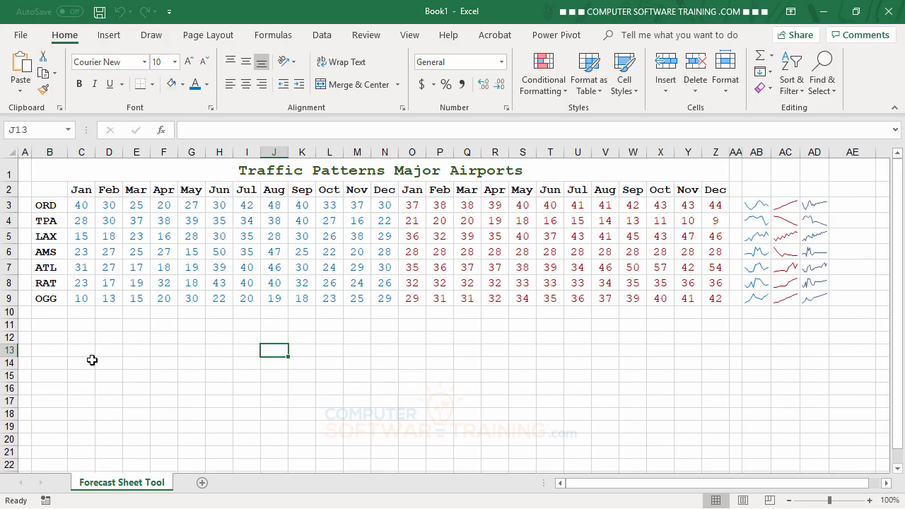
left_click(45, 313)
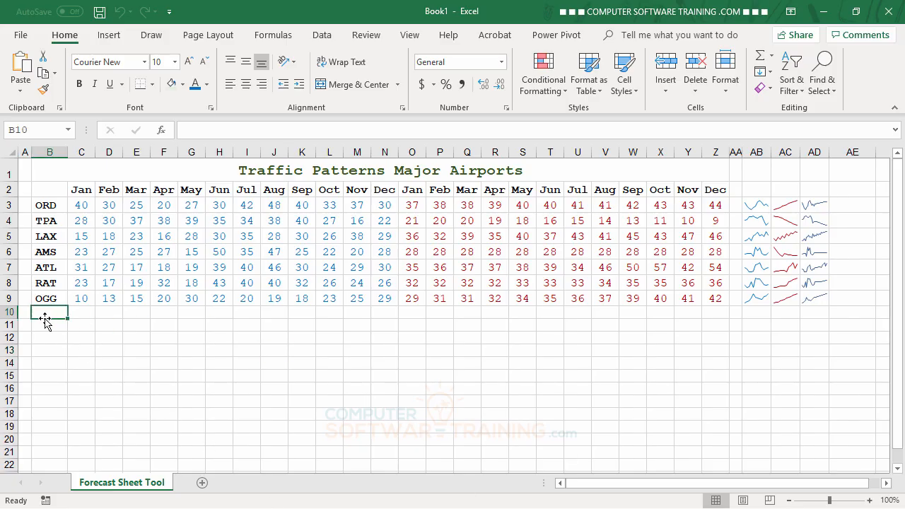
type("Total")
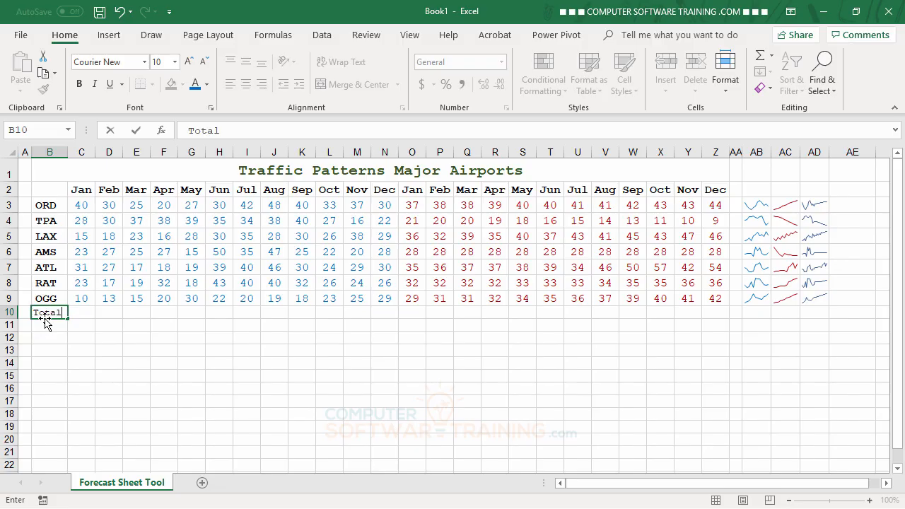
Step: Enter 'Total' in B10, AutoSum January in C10 to 170, and ignore its error warning
key("Return")
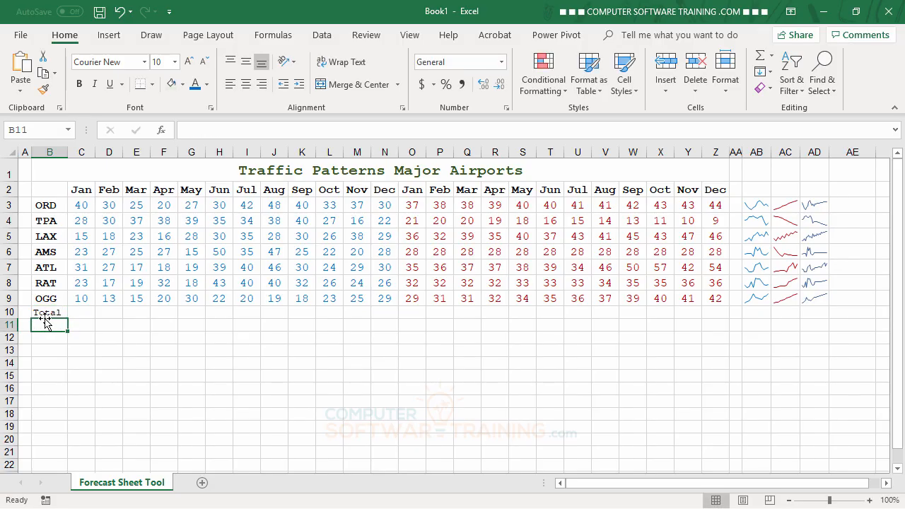
left_click(84, 313)
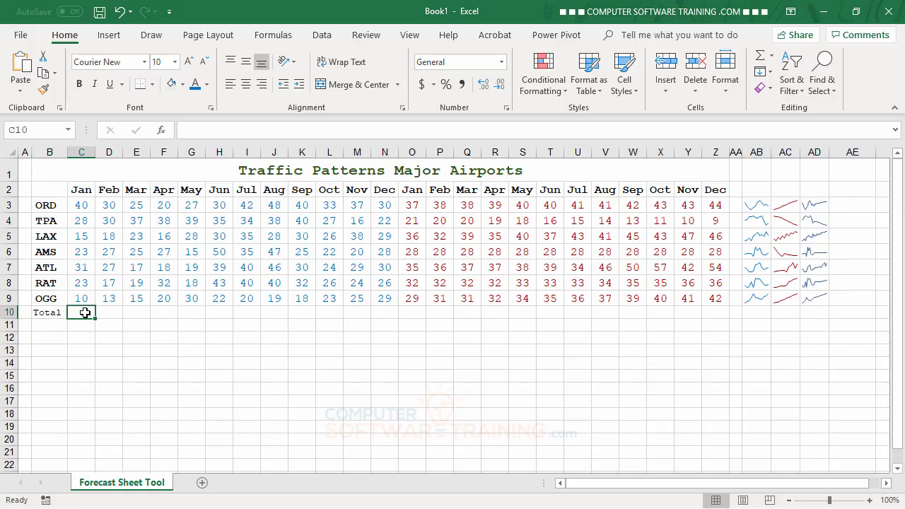
left_click(762, 56)
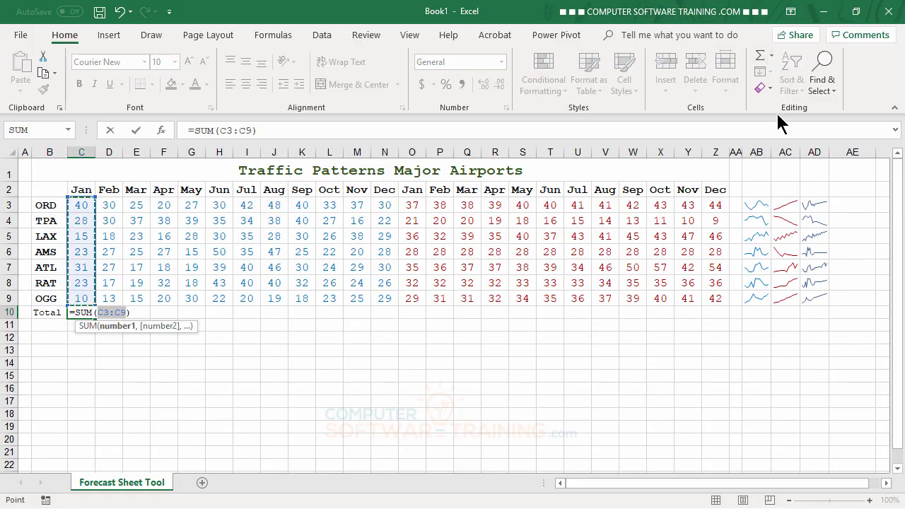
key("Return")
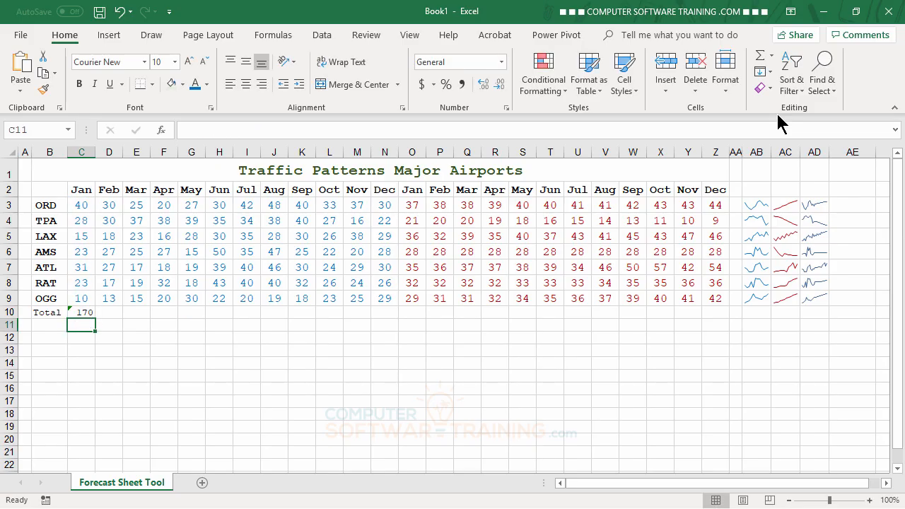
left_click(81, 311)
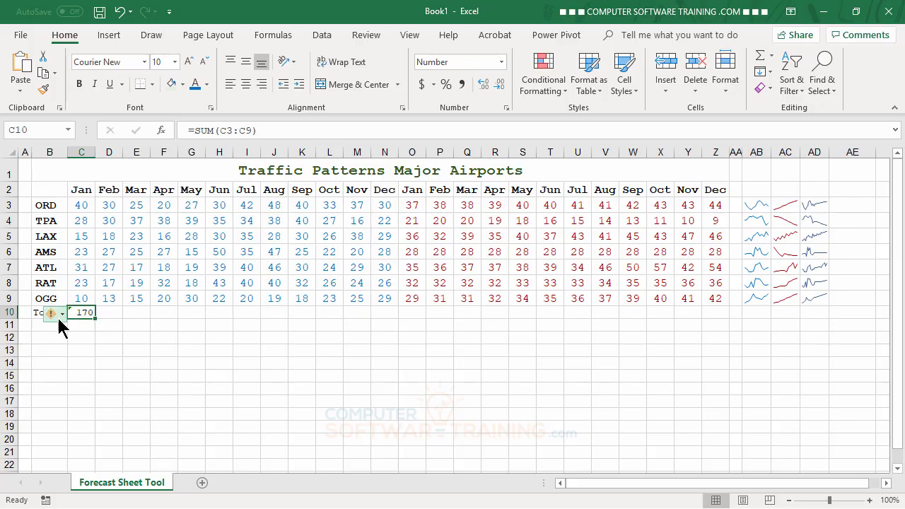
left_click(56, 314)
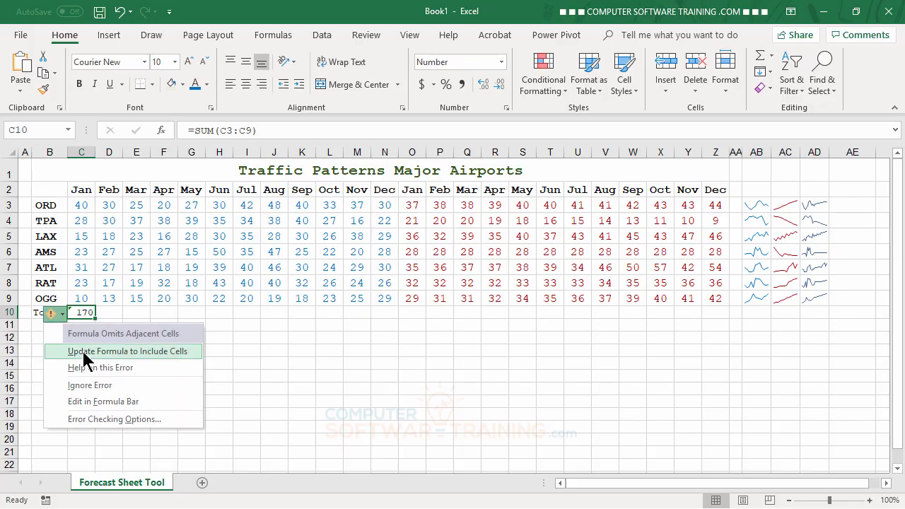
left_click(101, 388)
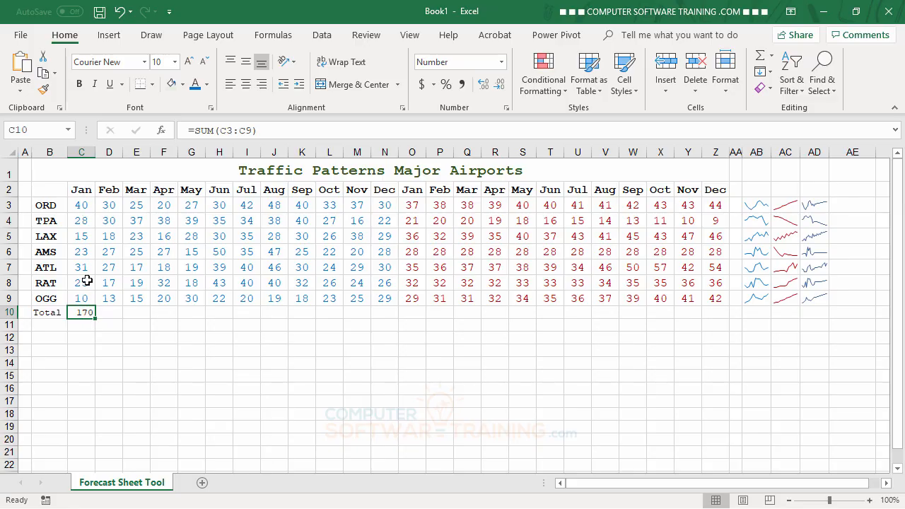
Step: Fill C10's sum formula across to Z10 and ignore the error flags on D10:N10
left_click_drag(95, 319, 725, 316)
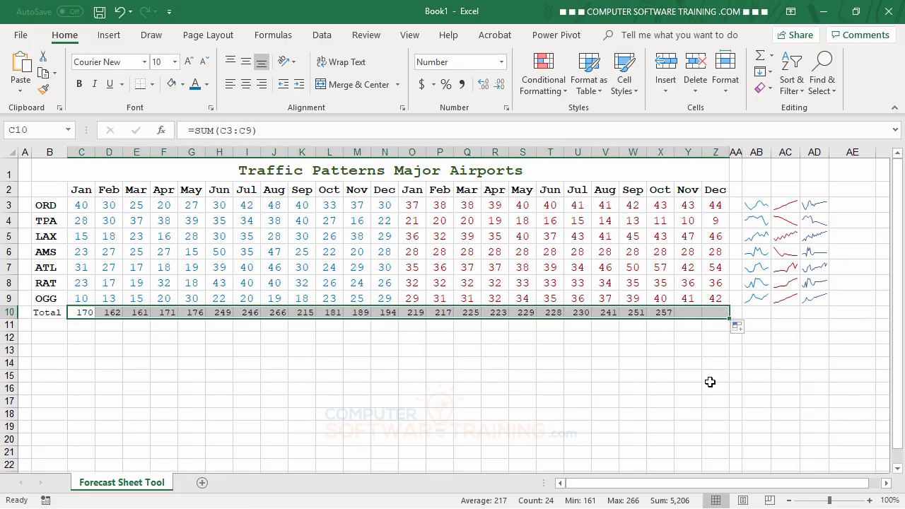
left_click(661, 375)
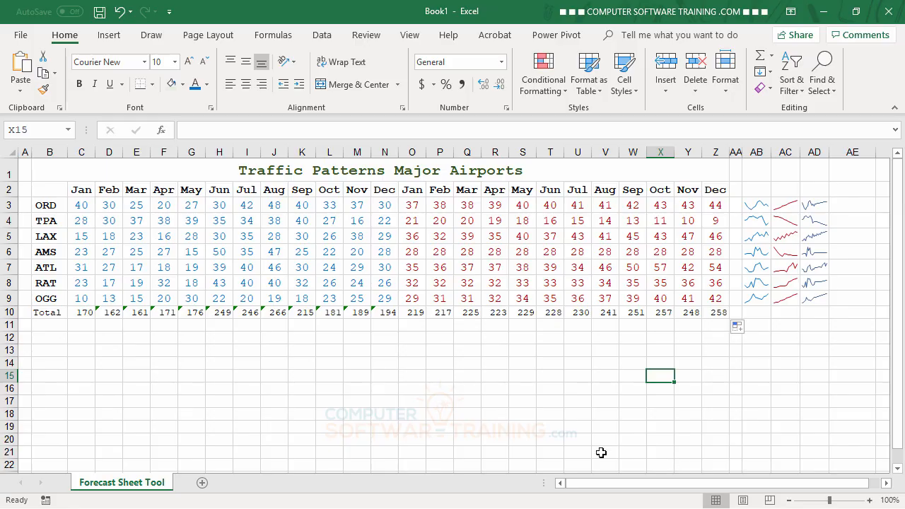
left_click_drag(108, 313, 394, 318)
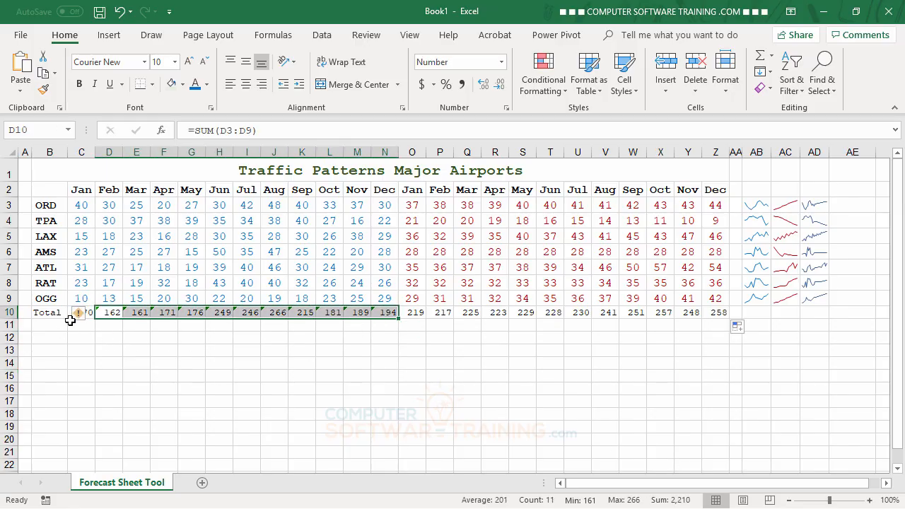
left_click(81, 314)
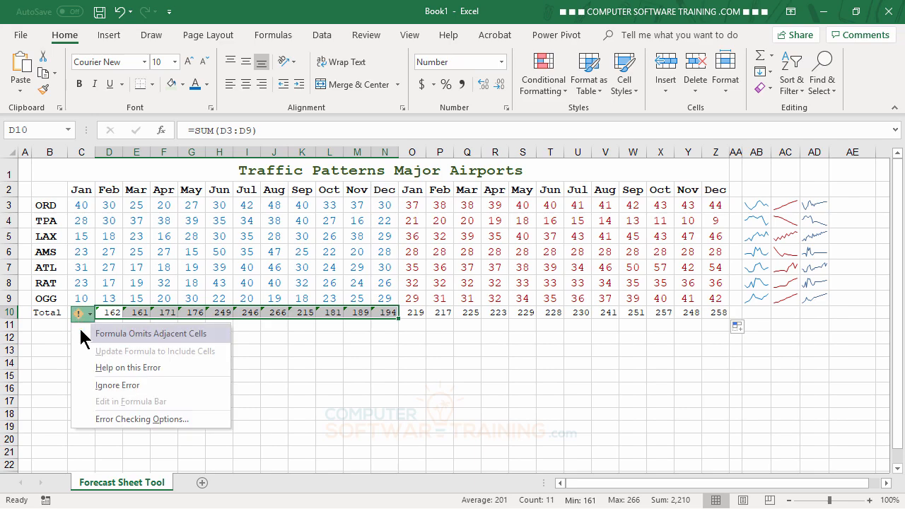
left_click(119, 386)
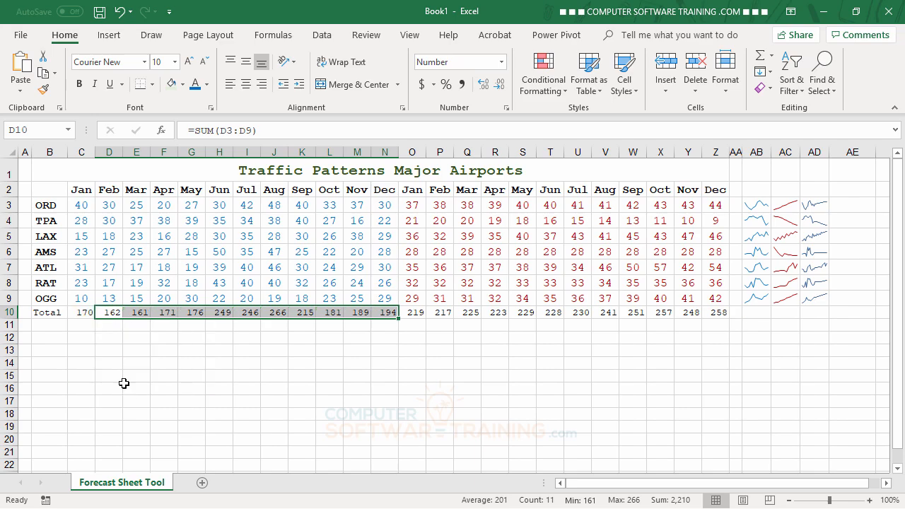
left_click(325, 362)
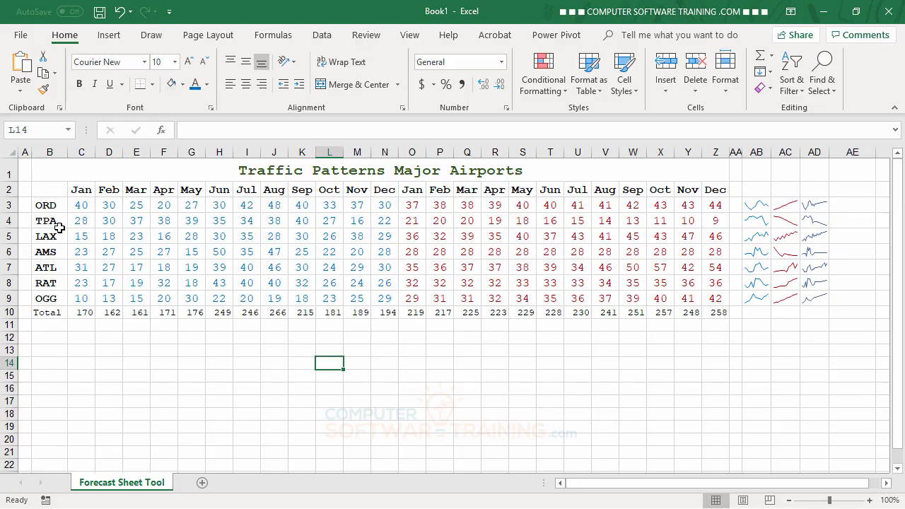
Step: Select the month headings B2:N2 together with the Total row B10:N10
left_click_drag(46, 191, 379, 191)
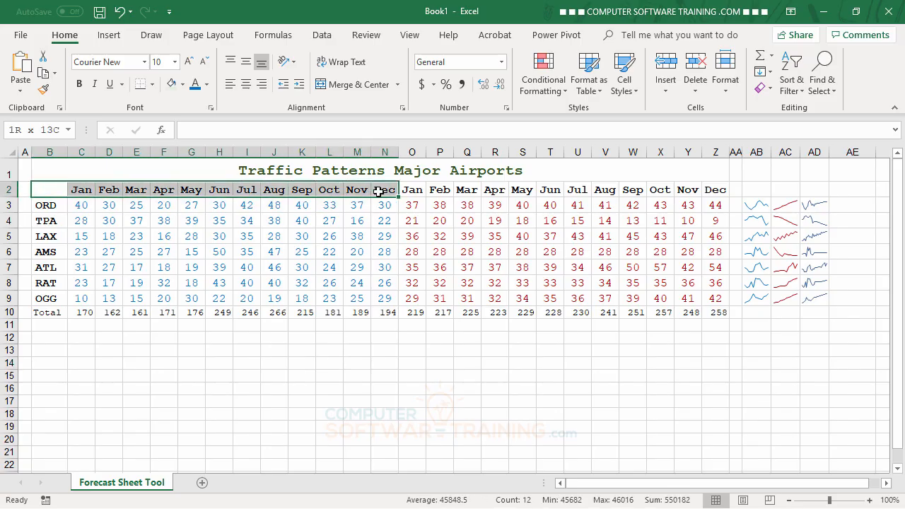
left_click_drag(379, 191, 382, 190)
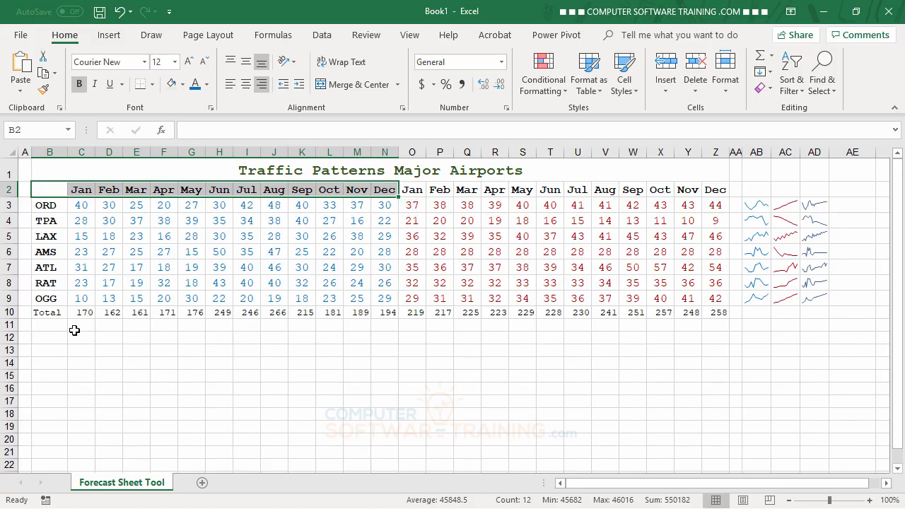
left_click_drag(47, 312, 388, 319)
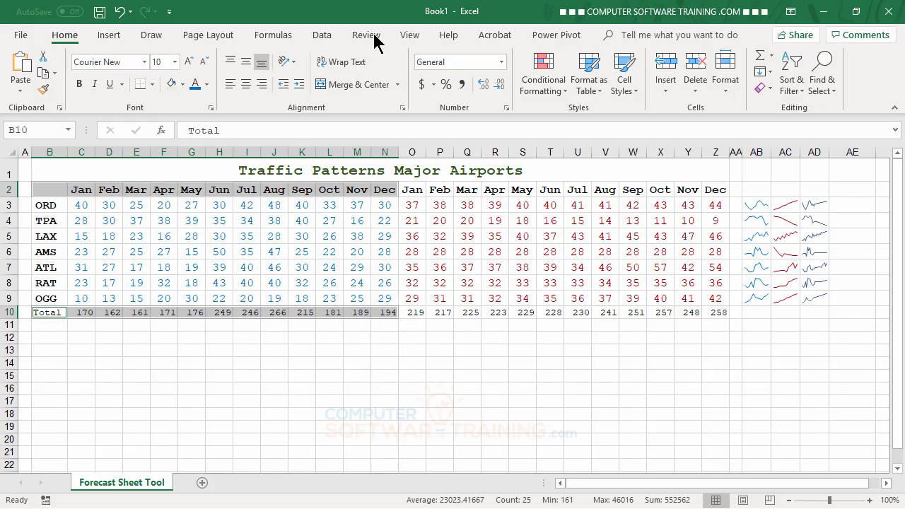
Step: Create a Forecast Sheet from the selected totals with the forecast ending 12/31/2026
left_click(324, 38)
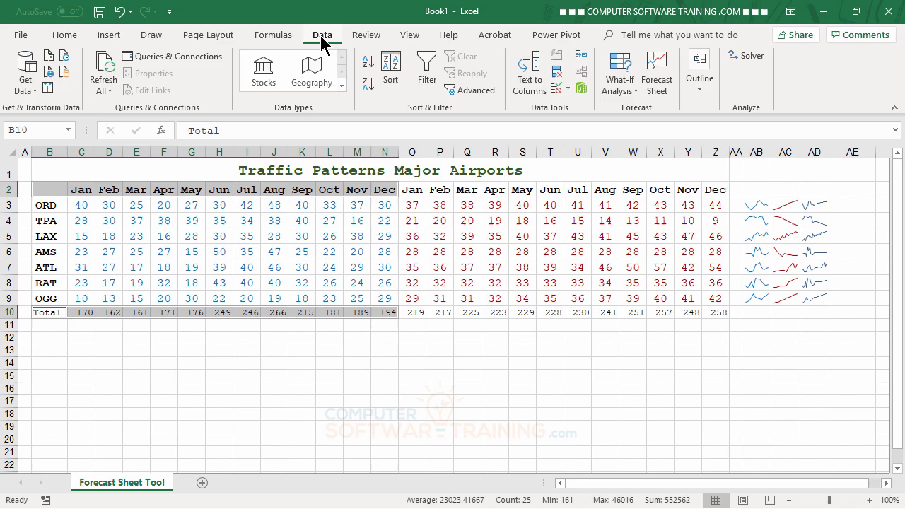
left_click(657, 67)
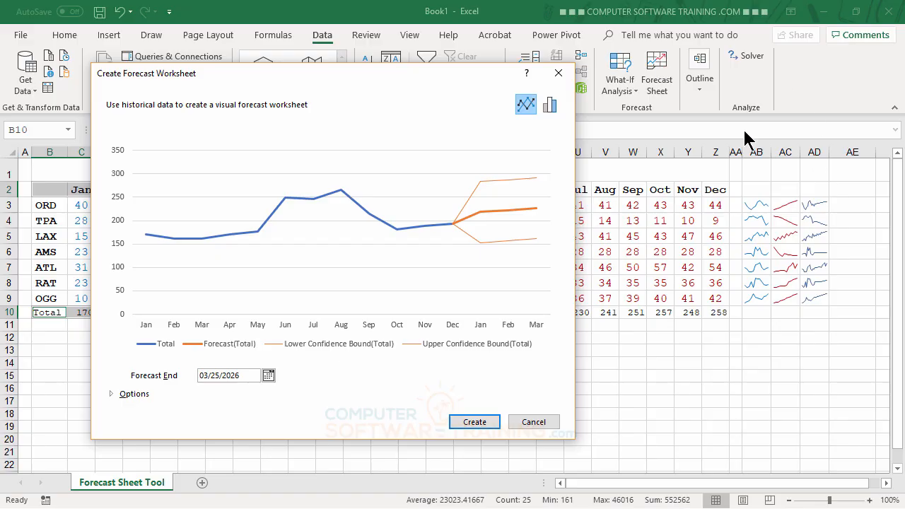
left_click(269, 375)
left_click(384, 391)
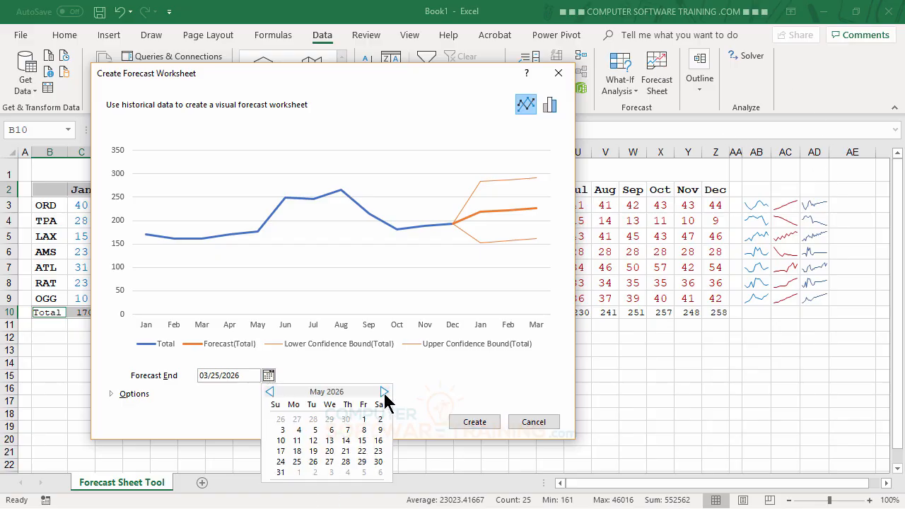
left_click(385, 392)
left_click(384, 391)
left_click(384, 392)
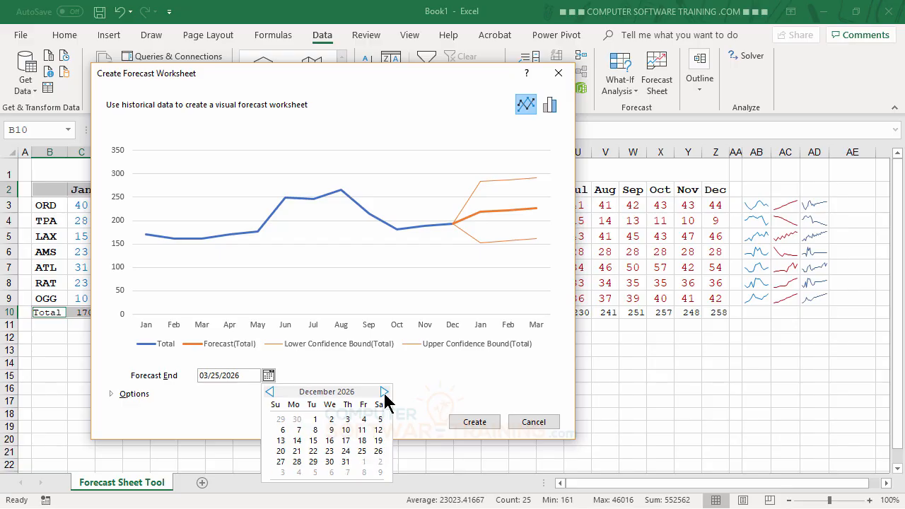
left_click(345, 462)
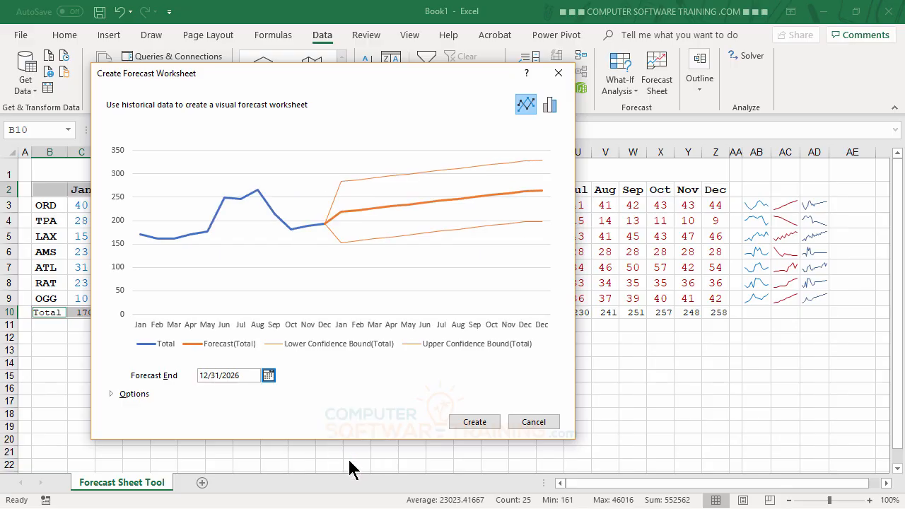
left_click(472, 424)
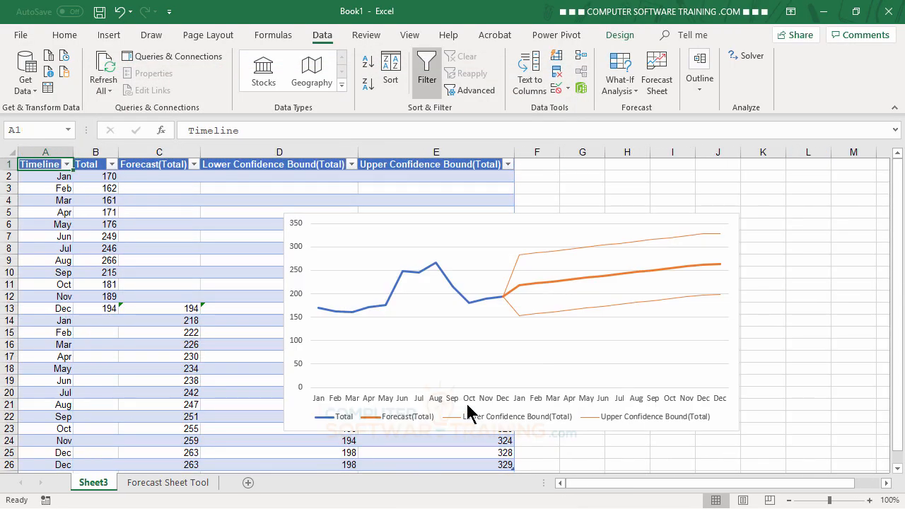
Step: Use Move Chart to place the Total forecast chart as an object in Forecast Sheet Tool
left_click(708, 218)
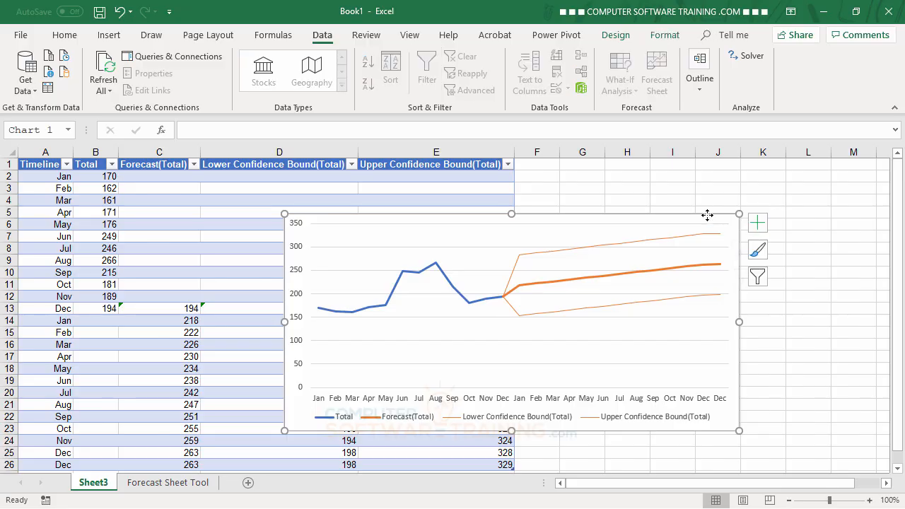
right_click(708, 218)
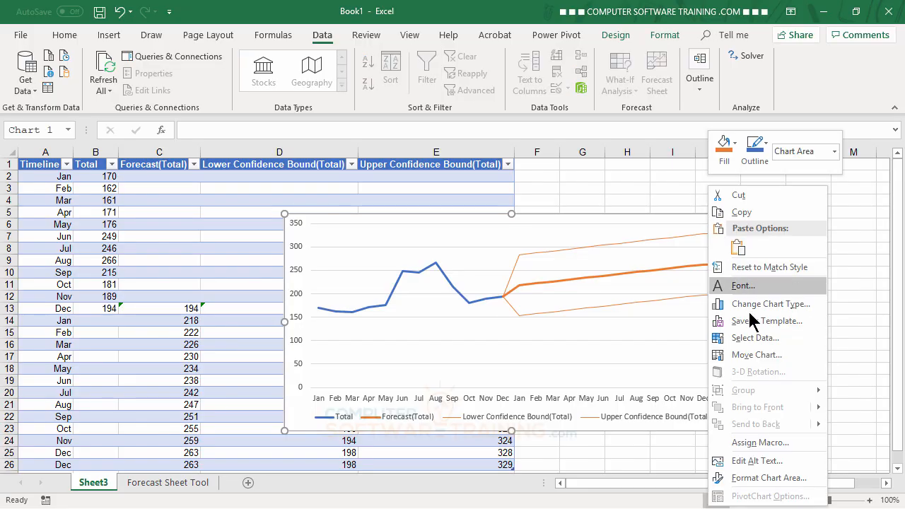
left_click(756, 355)
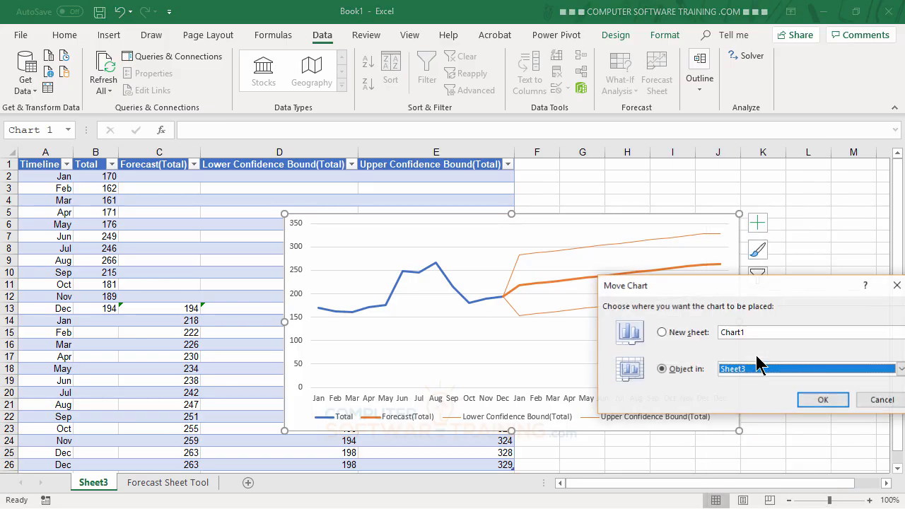
left_click(772, 373)
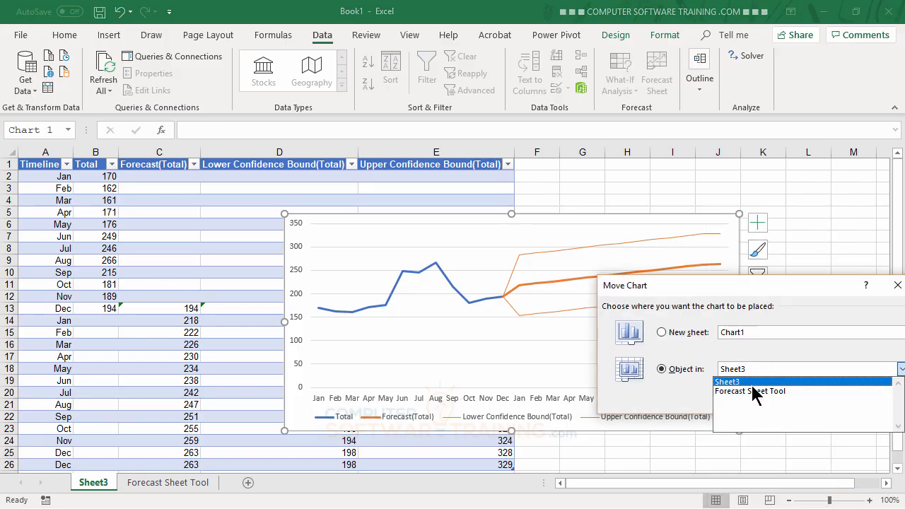
left_click(753, 392)
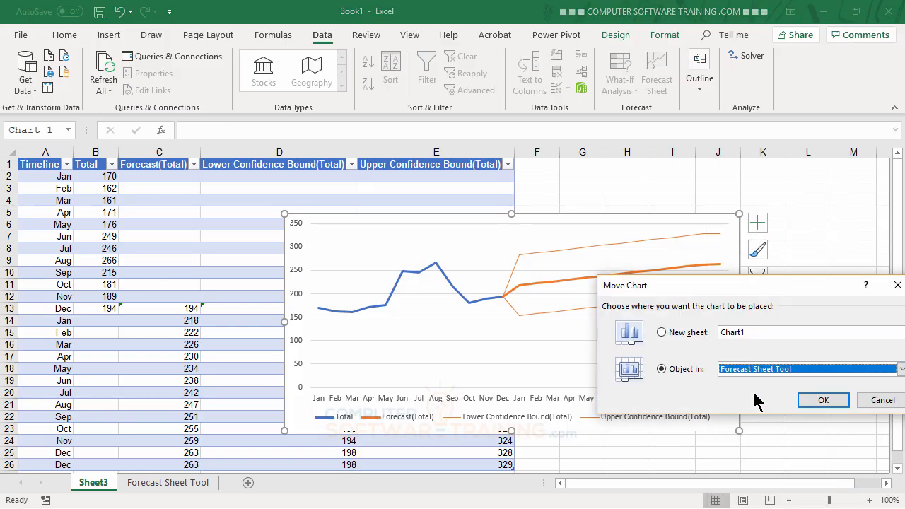
left_click(824, 402)
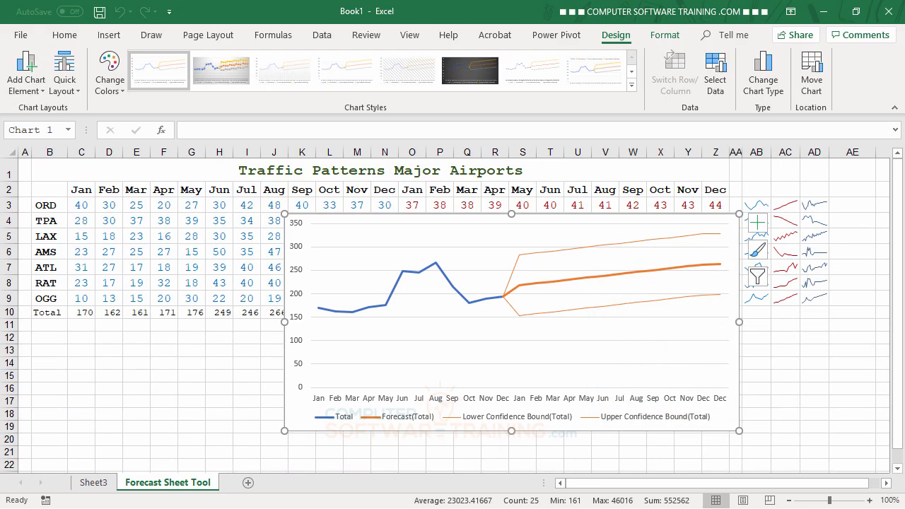
Step: Position the forecast chart just below the Total row, widened to span rows 11–21
scroll(577, 278, "down", 1)
scroll(577, 278, "down", 1)
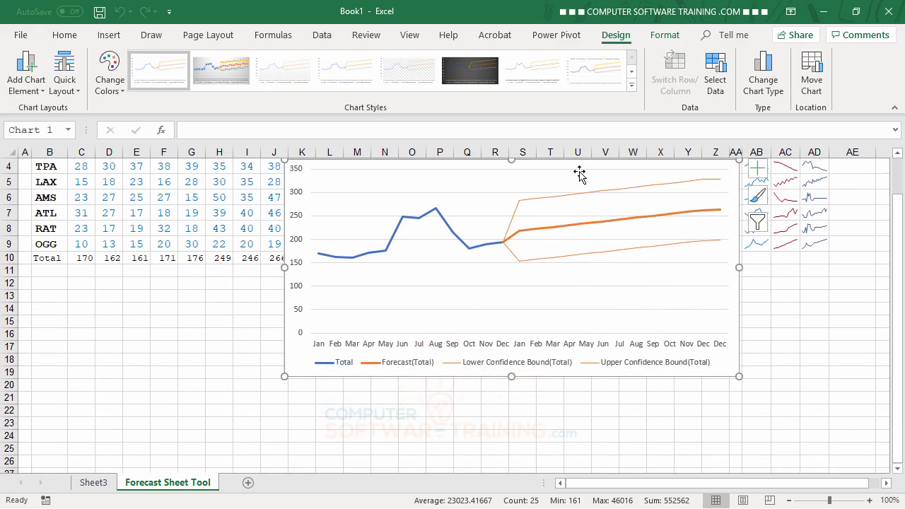
scroll(585, 195, "up", 1)
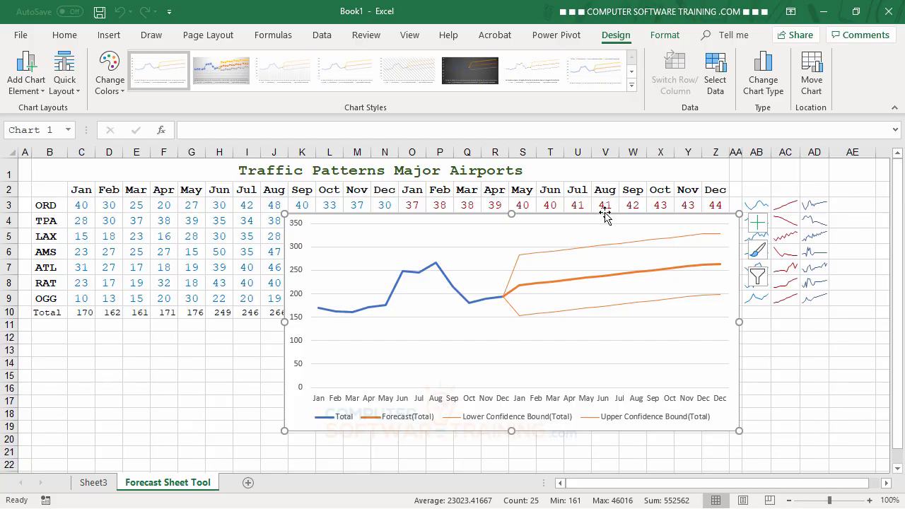
left_click_drag(606, 212, 297, 362)
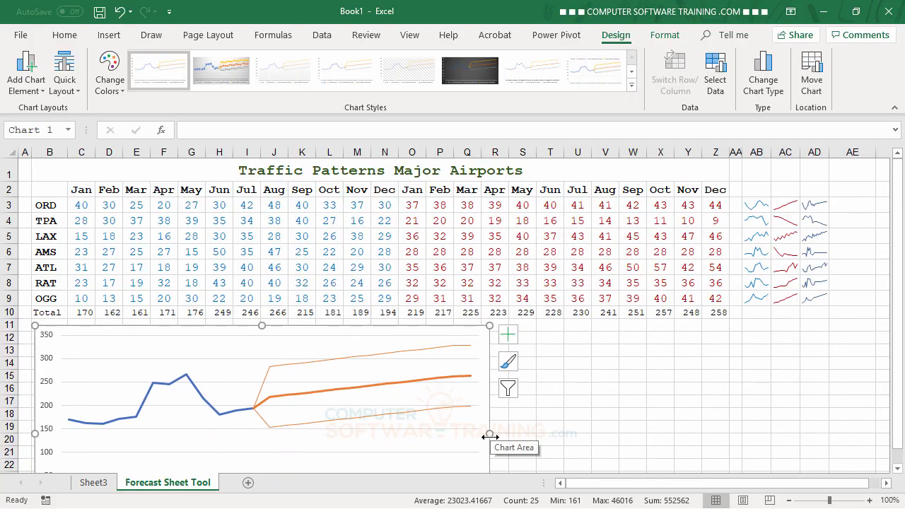
left_click_drag(490, 432, 726, 427)
scroll(774, 412, "down", 2)
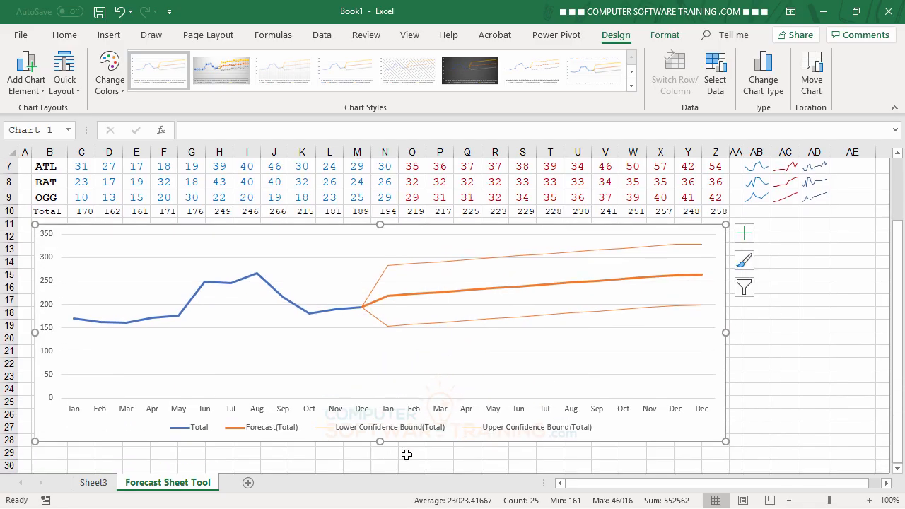
left_click_drag(384, 432, 389, 367)
scroll(835, 371, "up", 2)
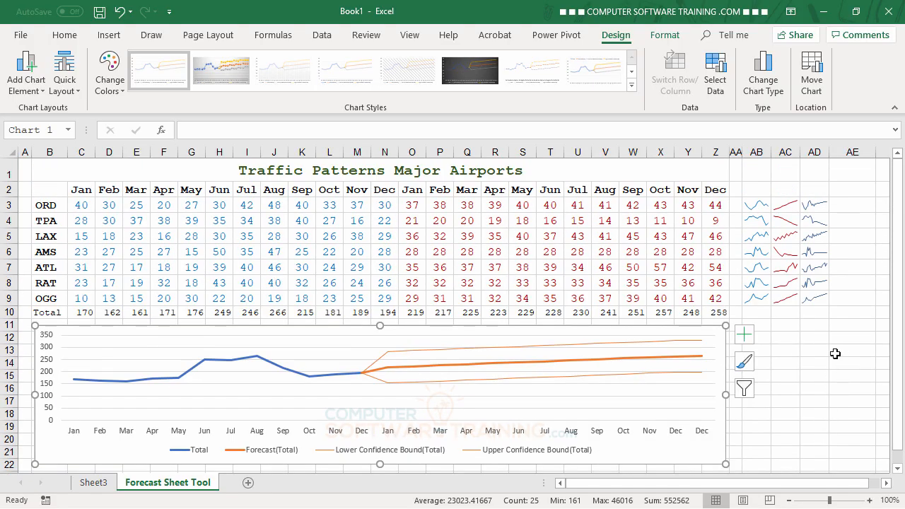
left_click(835, 354)
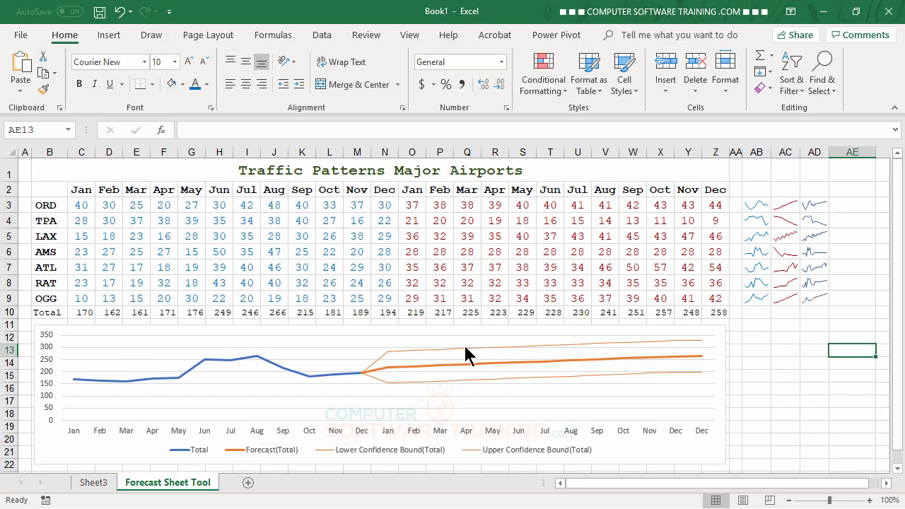
Step: Inspect the FORECAST.ETS formula in cell O3, then return to the Data commands
mouse_move(466, 354)
left_click(411, 206)
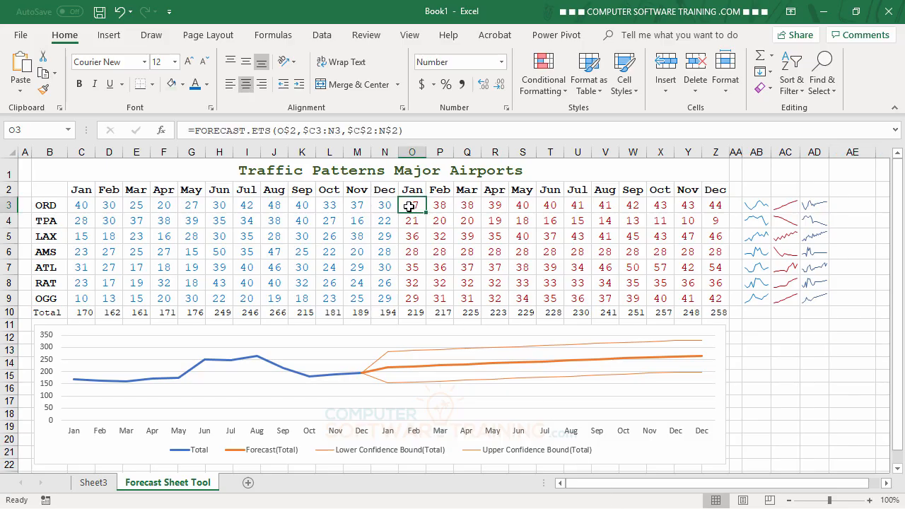
left_click(814, 354)
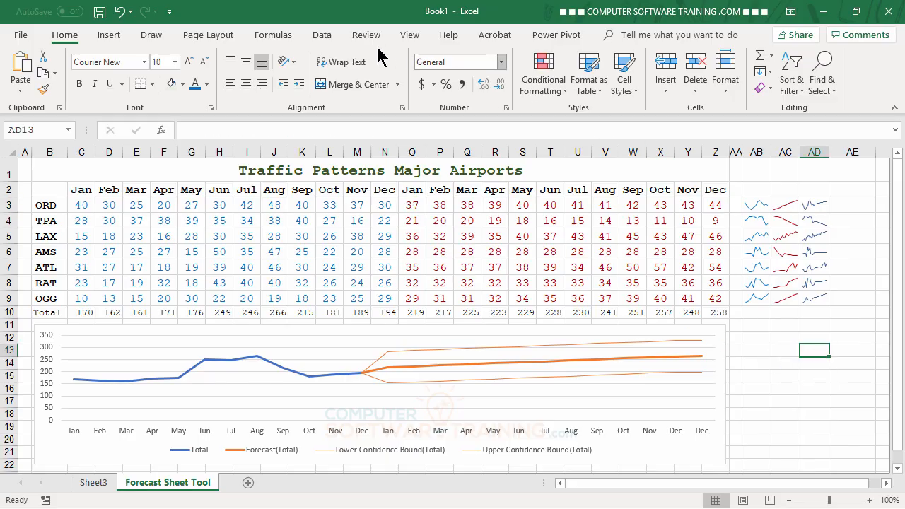
left_click(320, 37)
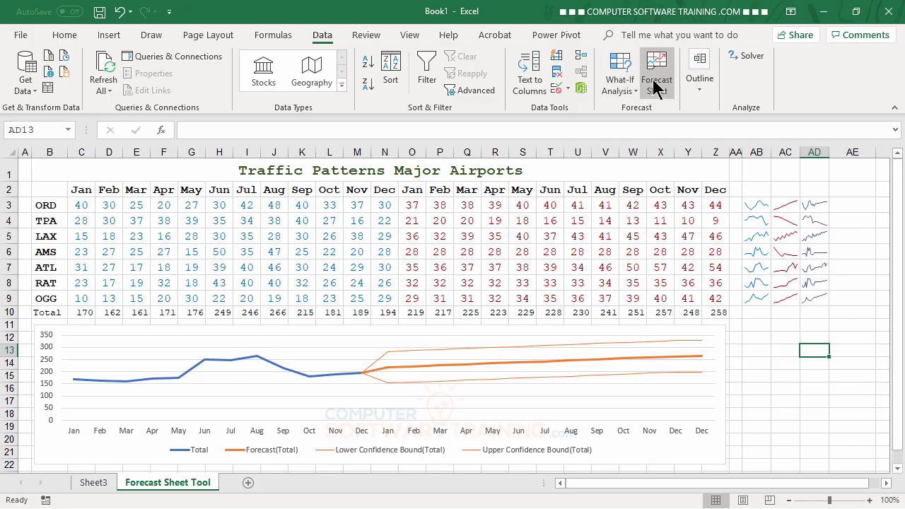